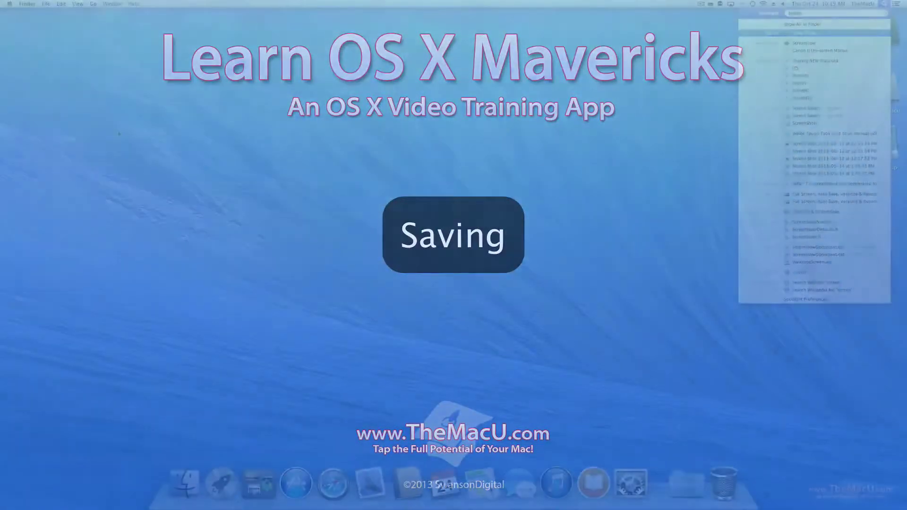
Step: Search Spotlight for 'pages' to find the Pages app
{"action": "type", "text": "pages"}
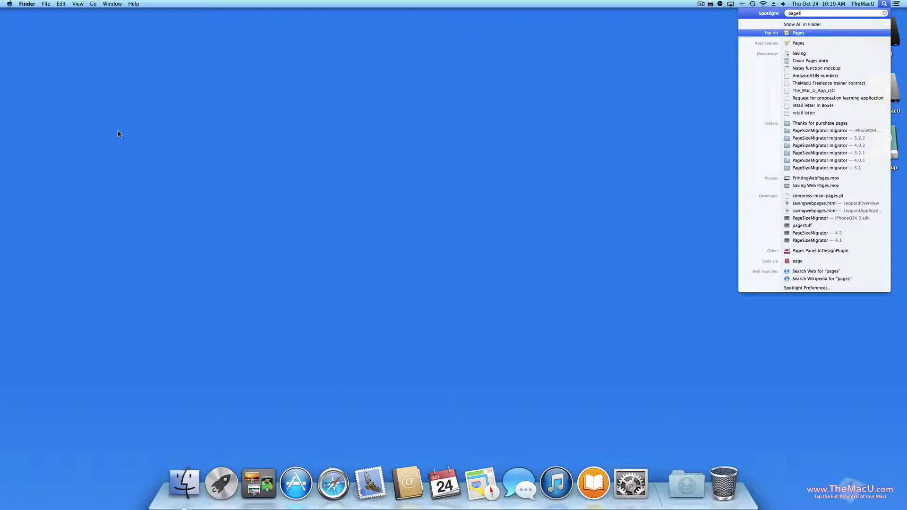
Step: Launch Pages and create a new document from the Modern Report template
{"action": "key", "text": "Return"}
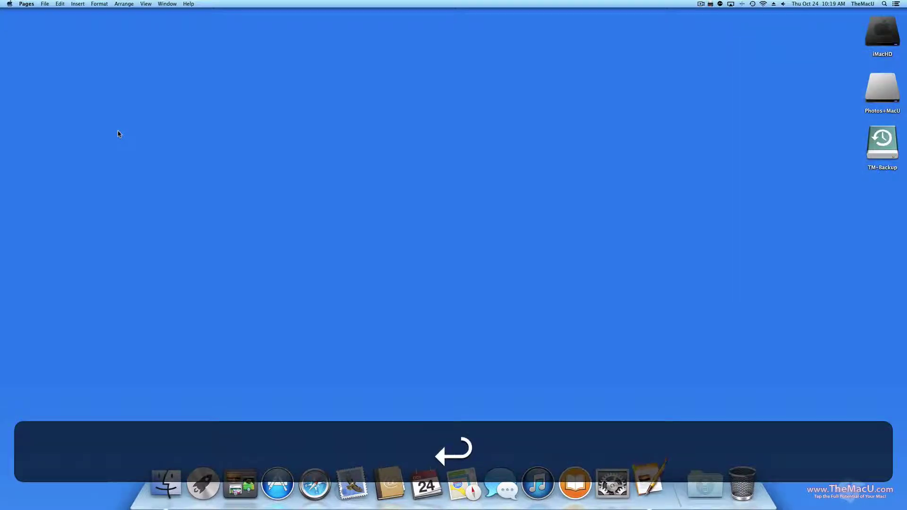
{"action": "left_click_drag", "start_coordinate": [402, 72], "coordinate": [110, 27]}
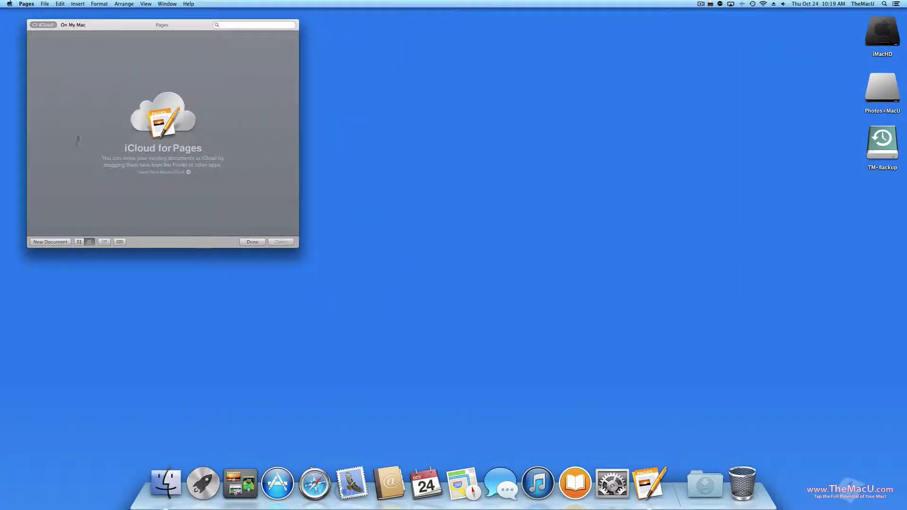
{"action": "left_click", "coordinate": [53, 243]}
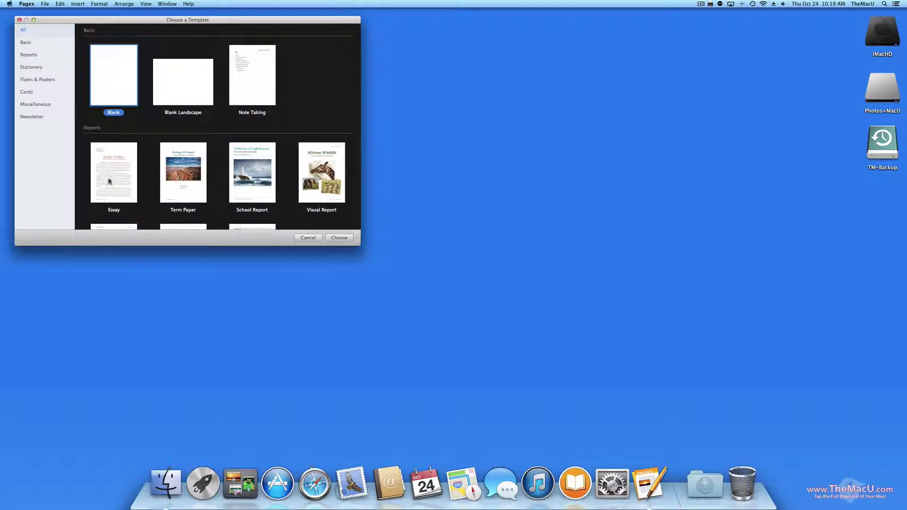
{"action": "scroll", "coordinate": [114, 177], "scroll_direction": "down", "scroll_amount": 1}
{"action": "scroll", "coordinate": [114, 177], "scroll_direction": "down", "scroll_amount": 3}
{"action": "double_click", "coordinate": [183, 179]}
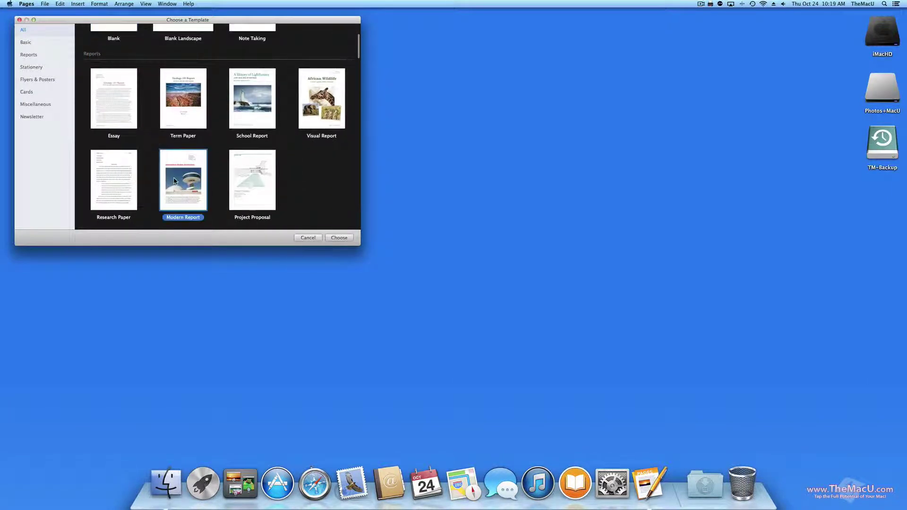
{"action": "left_click_drag", "start_coordinate": [344, 89], "coordinate": [85, 26]}
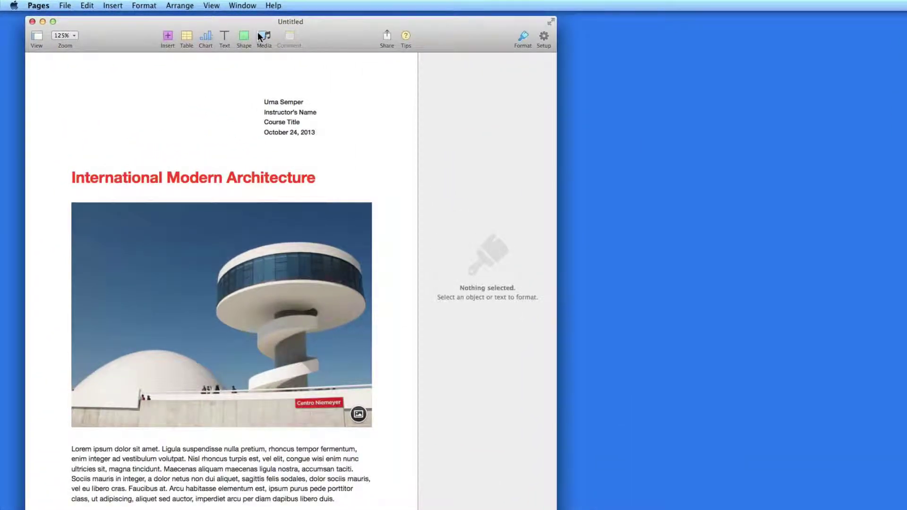
Step: Bring up and cancel the Save dialog twice, then show the document's name and location details
{"action": "mouse_move", "coordinate": [230, 63]}
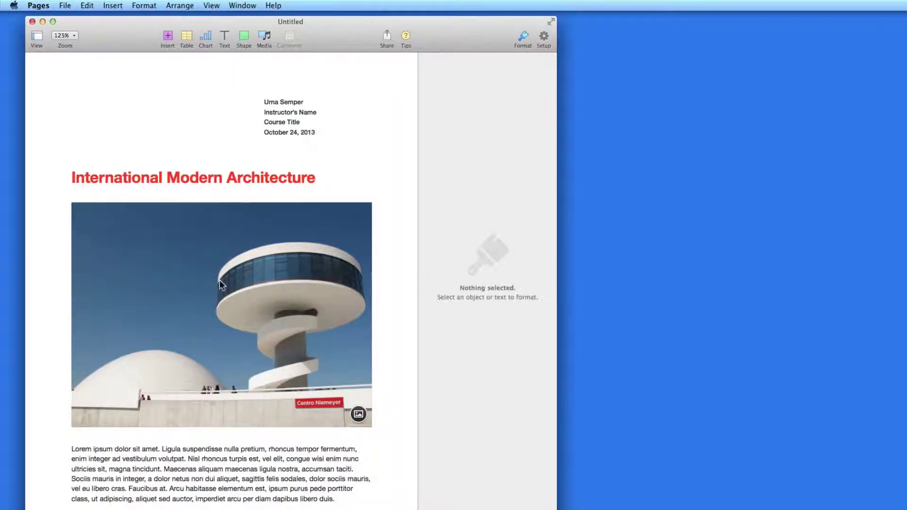
{"action": "left_click", "coordinate": [64, 6]}
{"action": "left_click", "coordinate": [61, 61]}
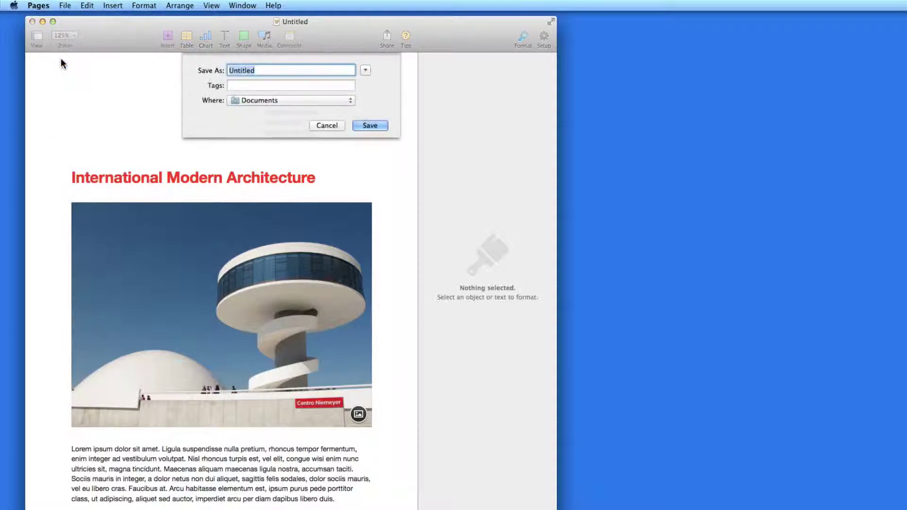
{"action": "left_click", "coordinate": [319, 127]}
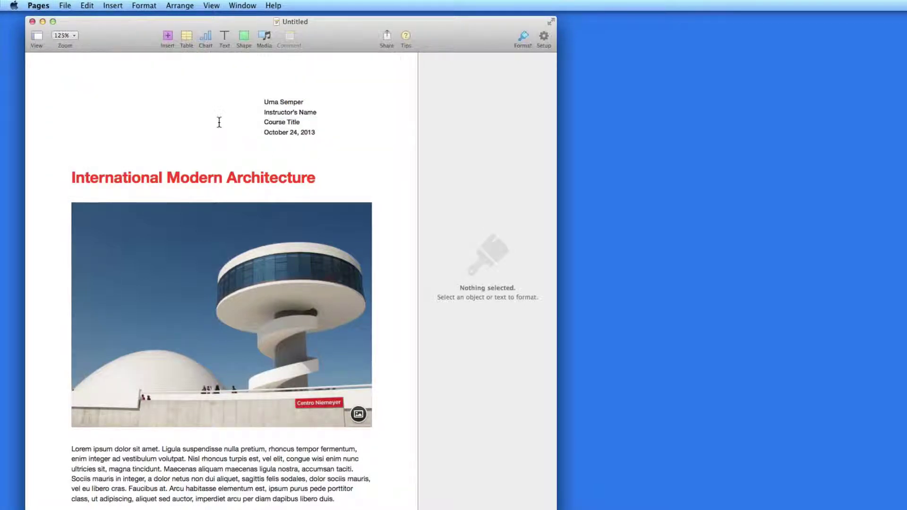
{"action": "key", "text": "super+s"}
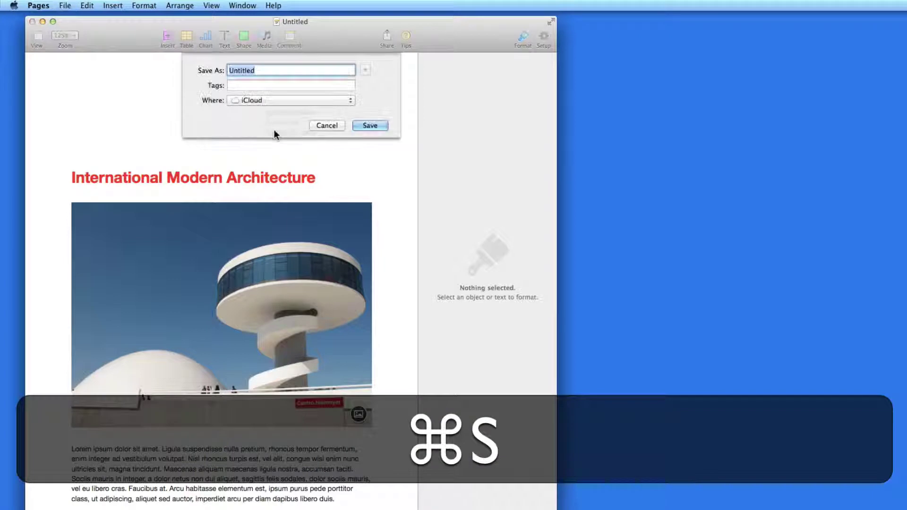
{"action": "left_click", "coordinate": [324, 125]}
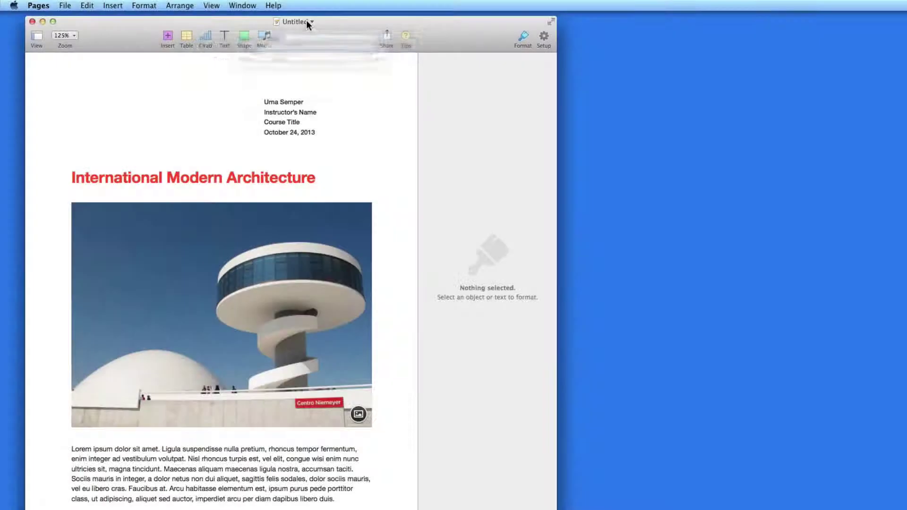
{"action": "left_click", "coordinate": [306, 21]}
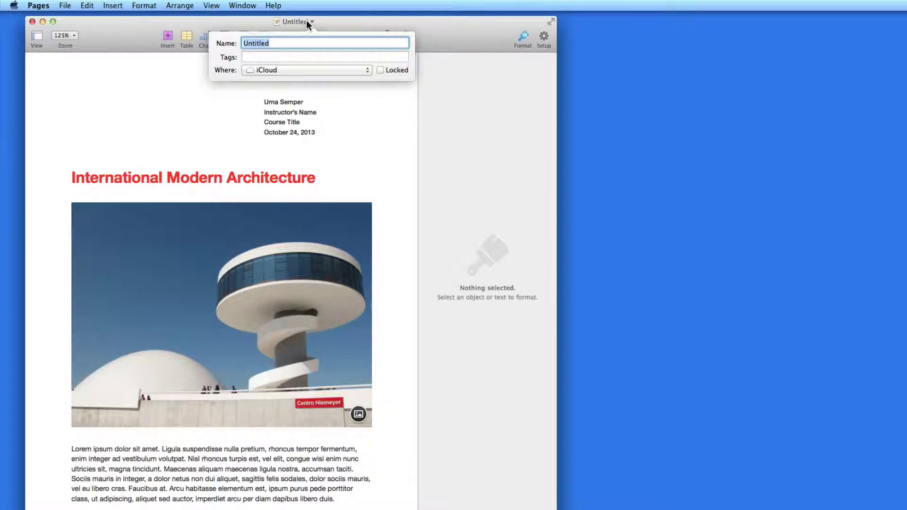
Step: Name the document 'Sample Letter' and add the Work Files tag
{"action": "type", "text": "Sam"}
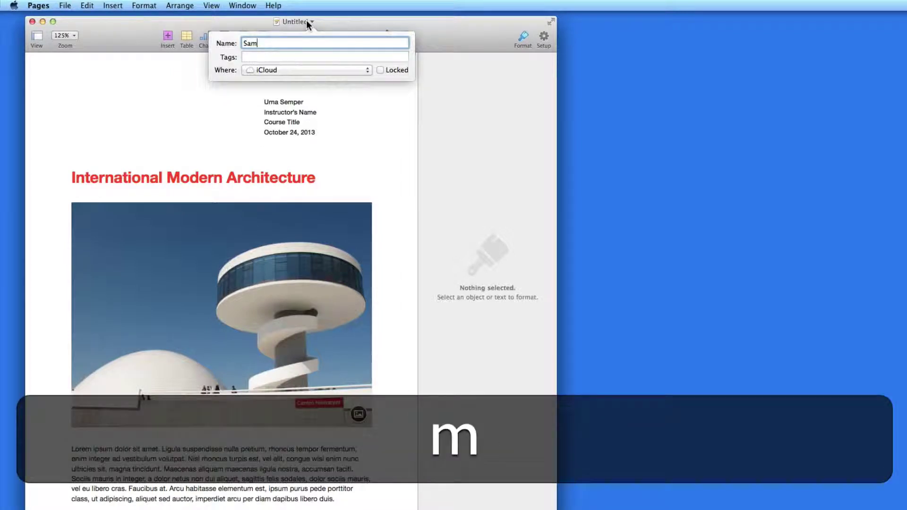
{"action": "type", "text": "ple Letter"}
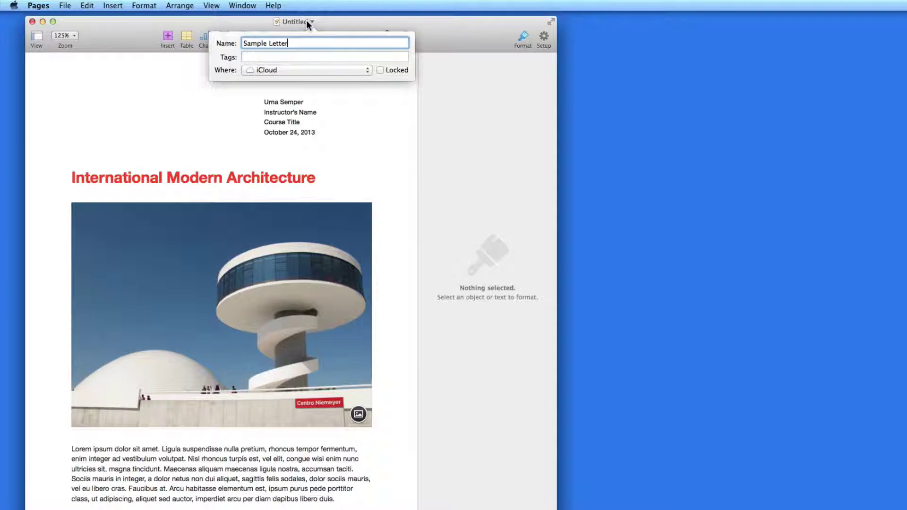
{"action": "key", "text": "Tab"}
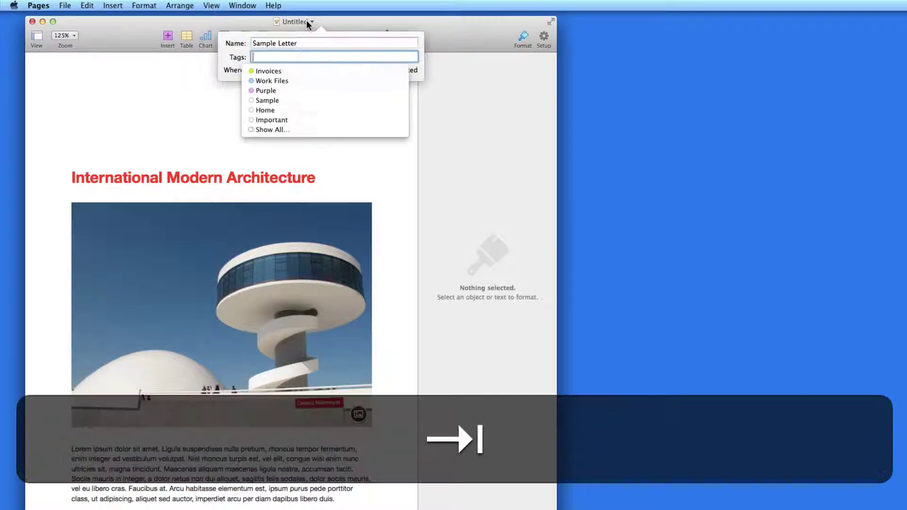
{"action": "type", "text": "work Files"}
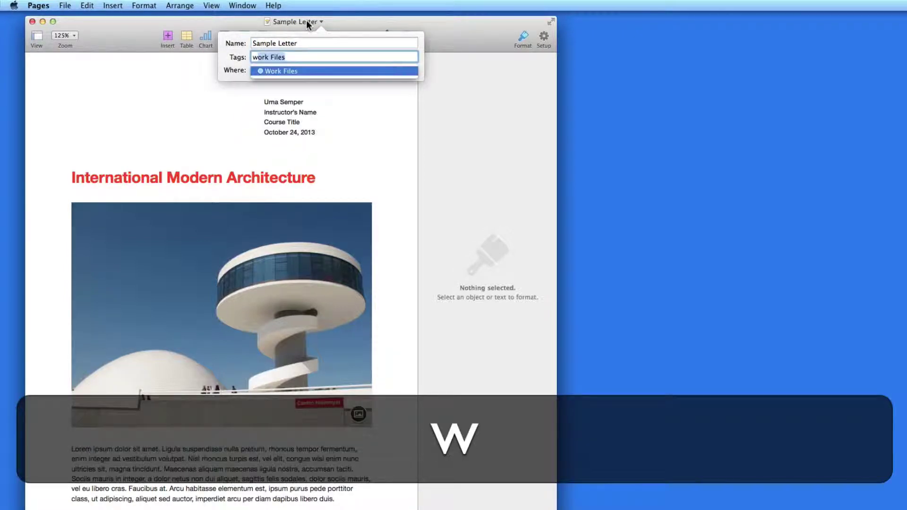
{"action": "key", "text": "Return"}
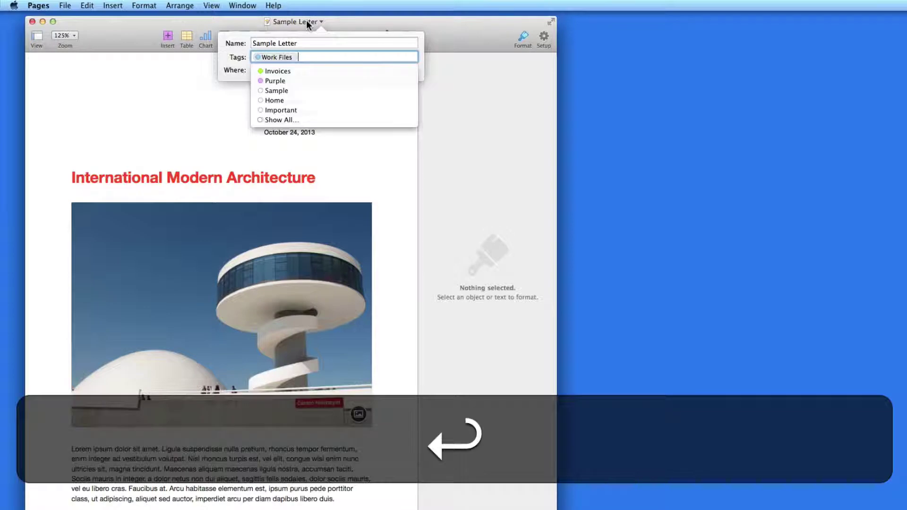
{"action": "key", "text": "Tab"}
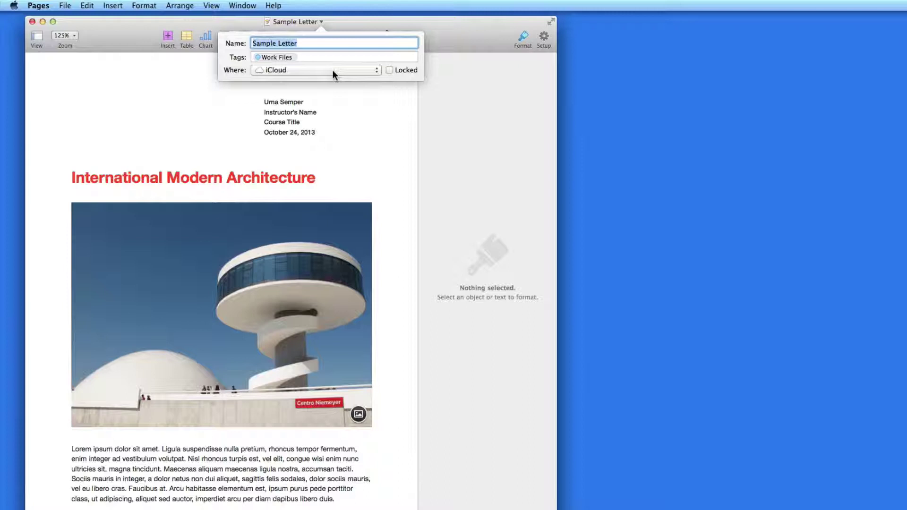
Step: Keep iCloud as the location and close the name details popover
{"action": "left_click", "coordinate": [332, 70]}
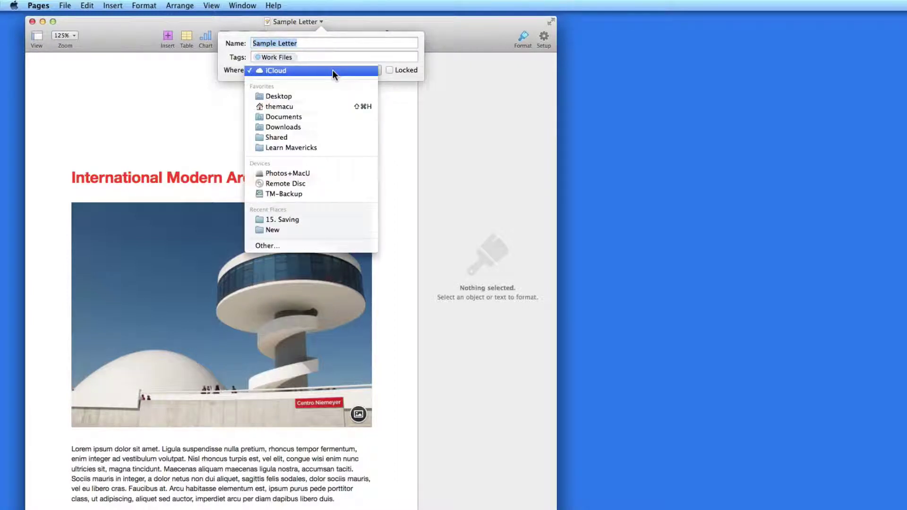
{"action": "left_click", "coordinate": [332, 70]}
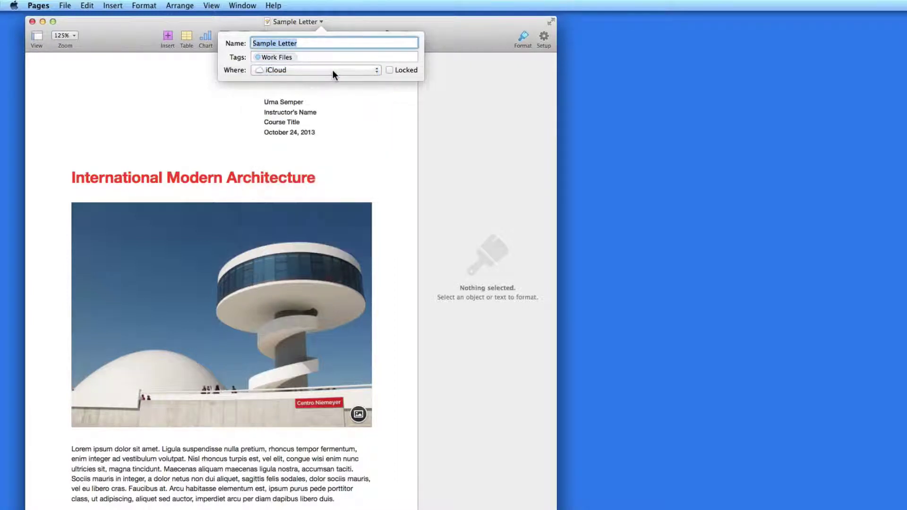
{"action": "left_click", "coordinate": [404, 93]}
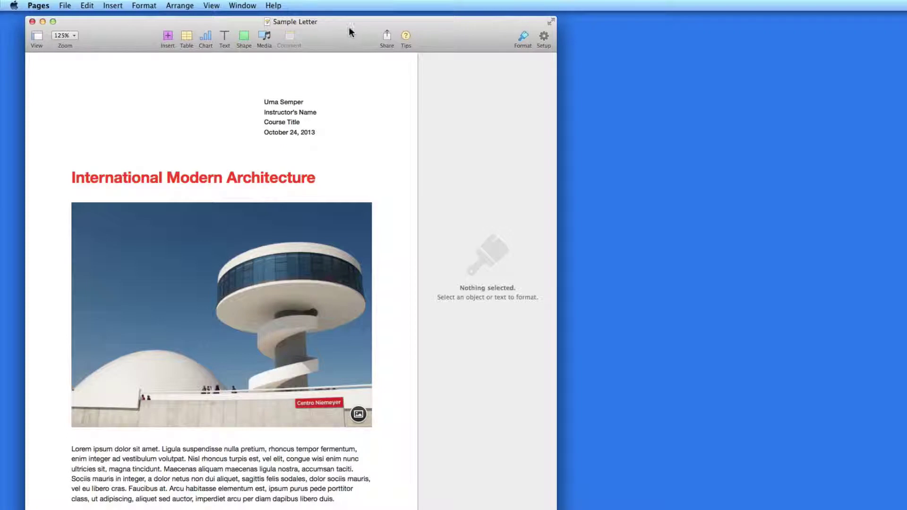
{"action": "left_click", "coordinate": [314, 22]}
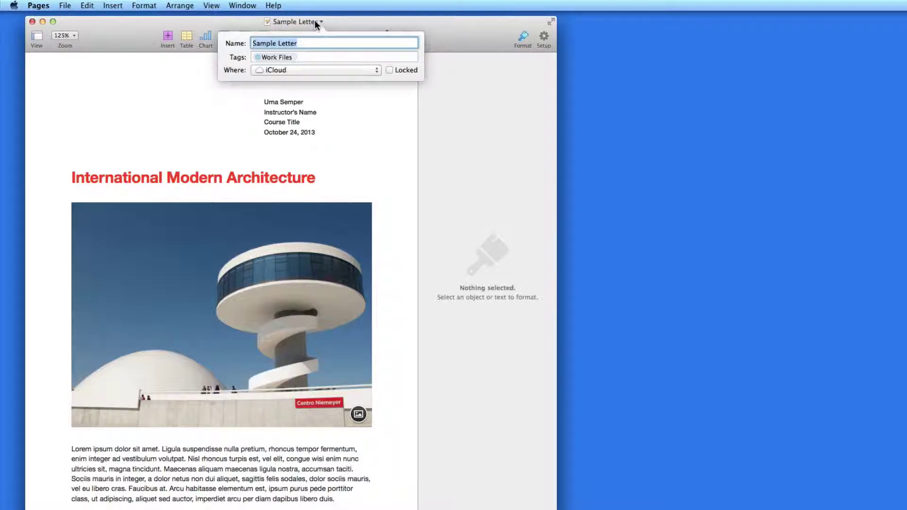
{"action": "left_click", "coordinate": [358, 20]}
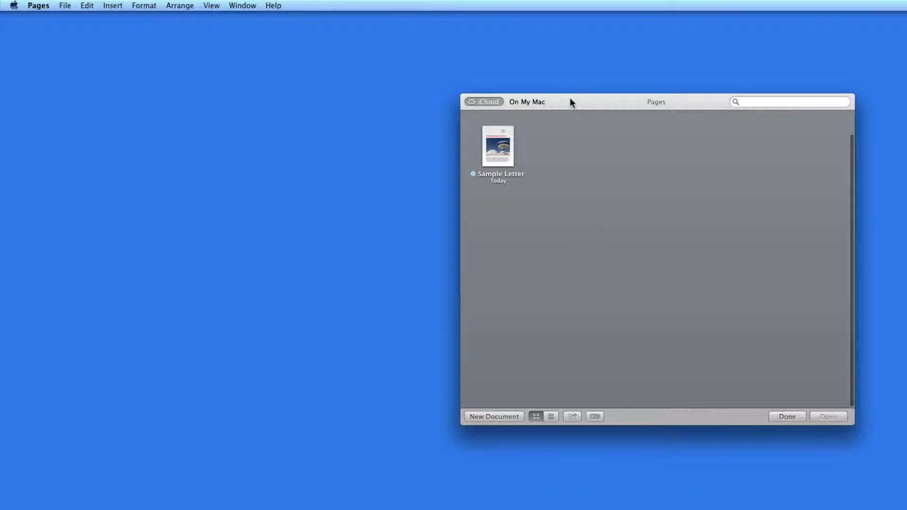
{"action": "left_click_drag", "start_coordinate": [570, 101], "coordinate": [136, 31]}
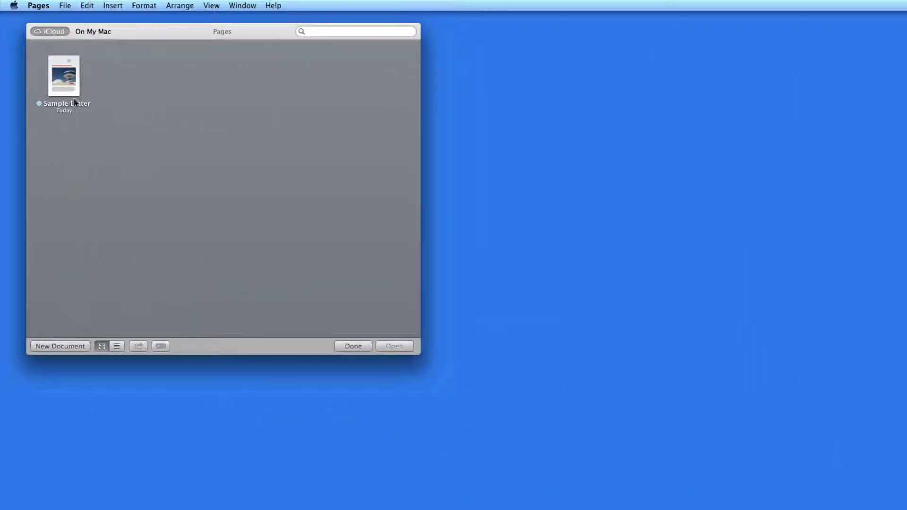
{"action": "double_click", "coordinate": [62, 77]}
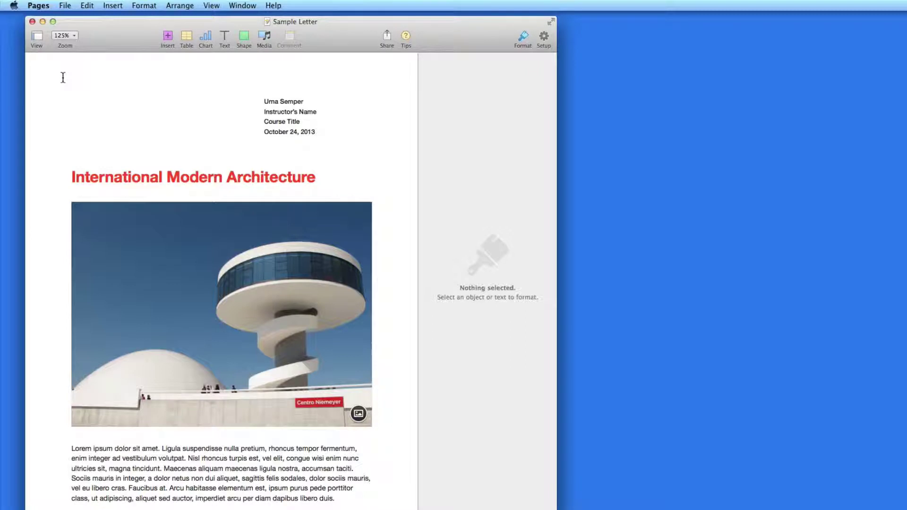
Step: Duplicate the Sample Letter document and start saving the copy
{"action": "left_click", "coordinate": [64, 5]}
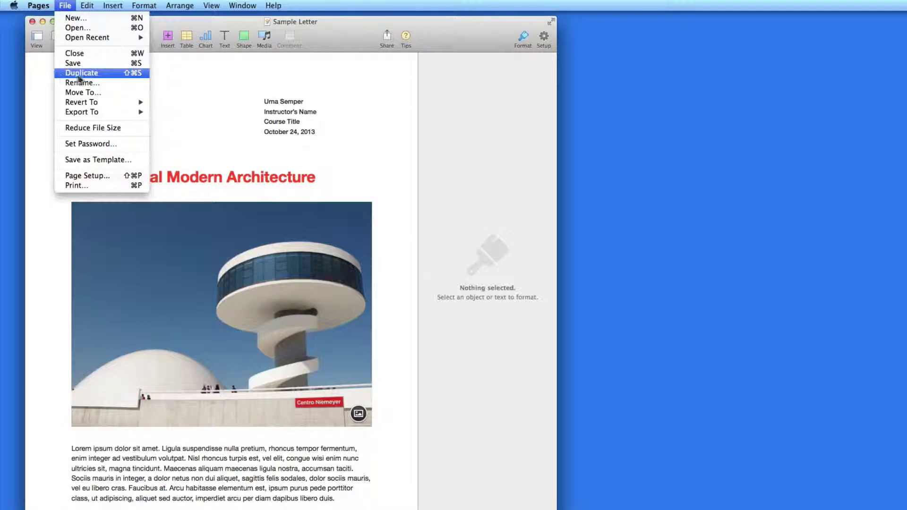
{"action": "left_click", "coordinate": [118, 73]}
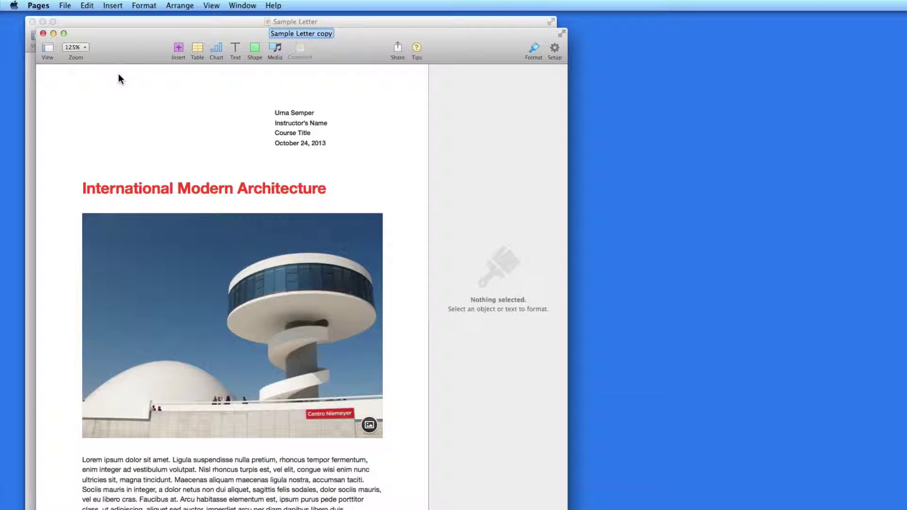
{"action": "key", "text": "super+s"}
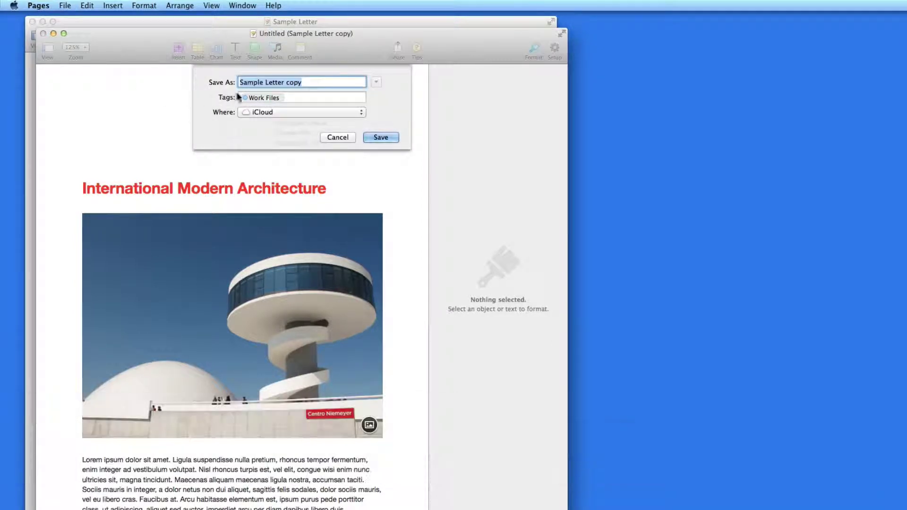
Step: Rename the copy 'Sample Letter 2', keep the Work Files tag, and target Documents
{"action": "double_click", "coordinate": [293, 83]}
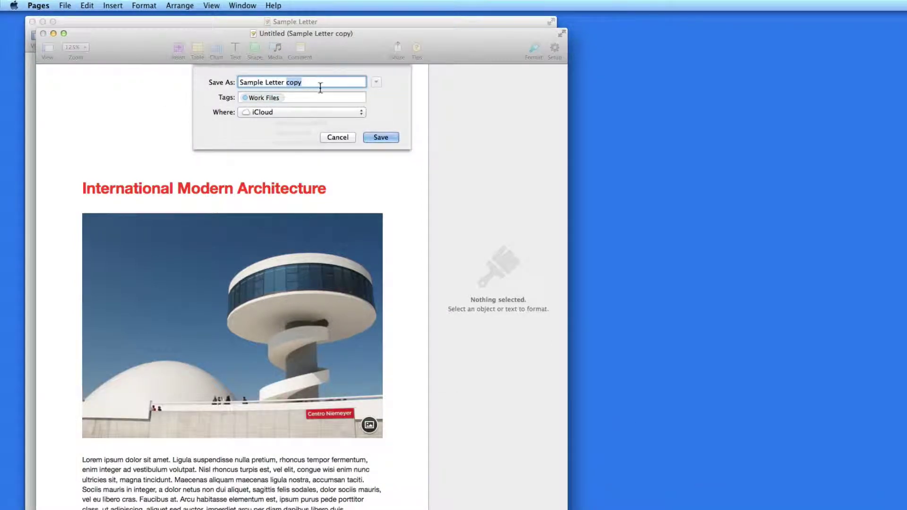
{"action": "type", "text": "2"}
{"action": "left_click", "coordinate": [286, 98]}
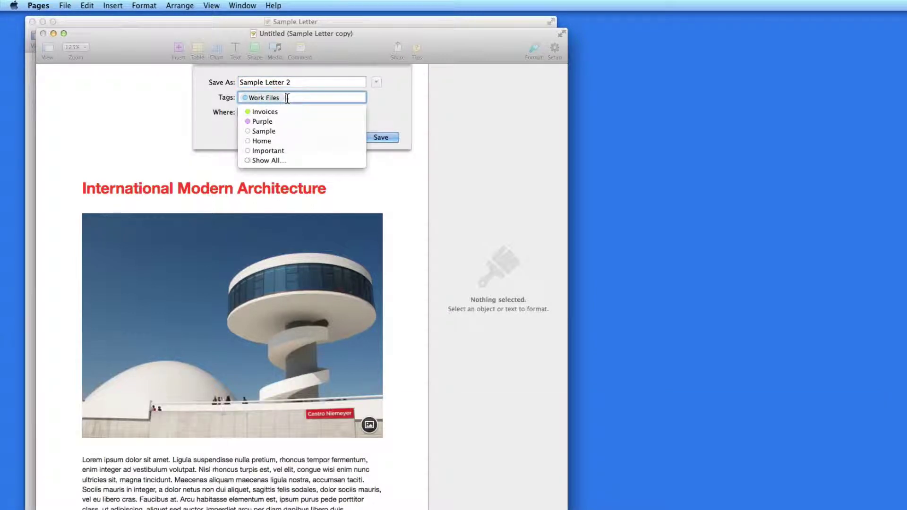
{"action": "left_click", "coordinate": [207, 124]}
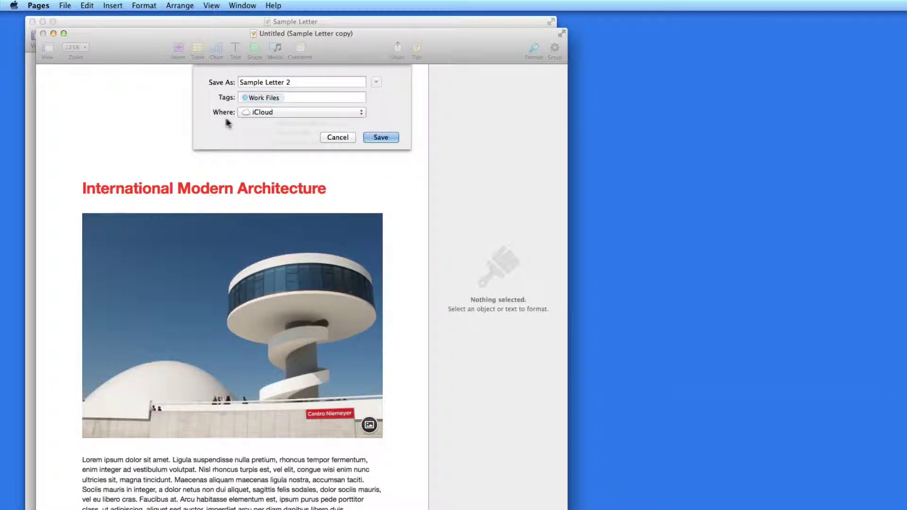
{"action": "left_click", "coordinate": [277, 115]}
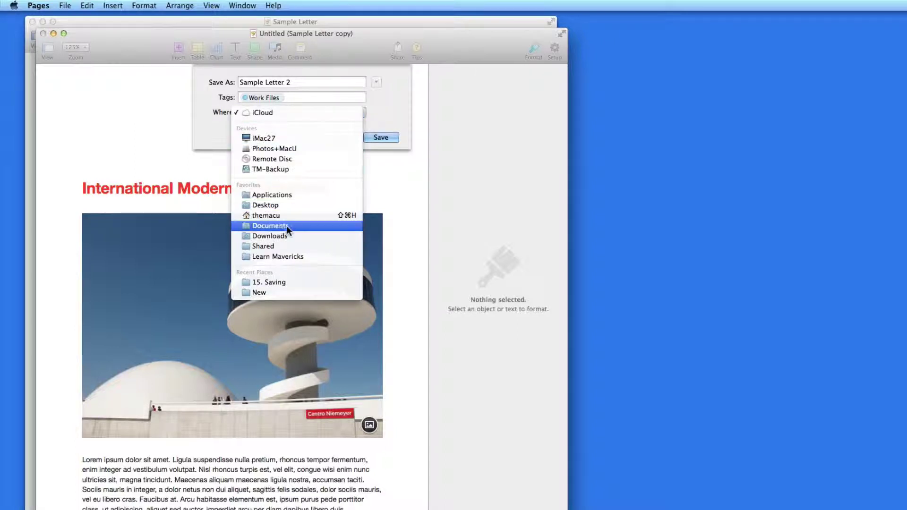
{"action": "left_click", "coordinate": [301, 227]}
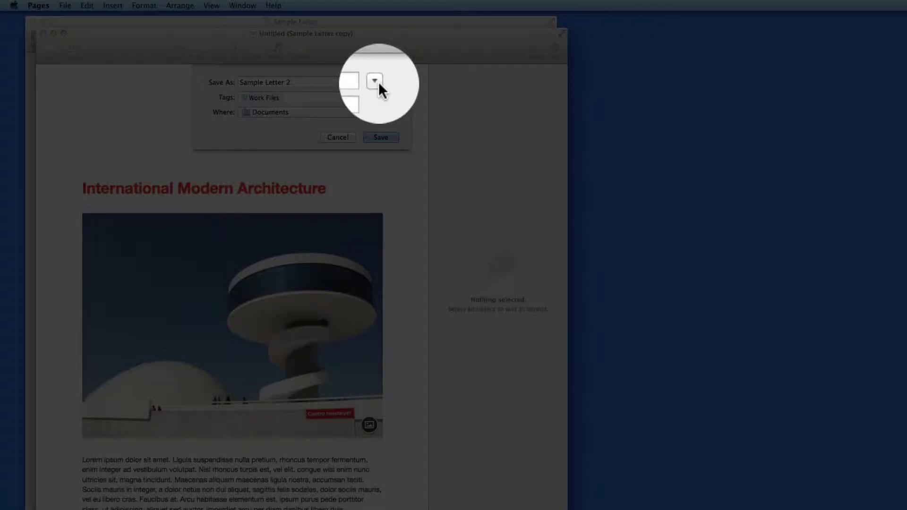
Step: Save Sample Letter 2 into Documents › Work Project Photos › New
{"action": "left_click", "coordinate": [376, 82]}
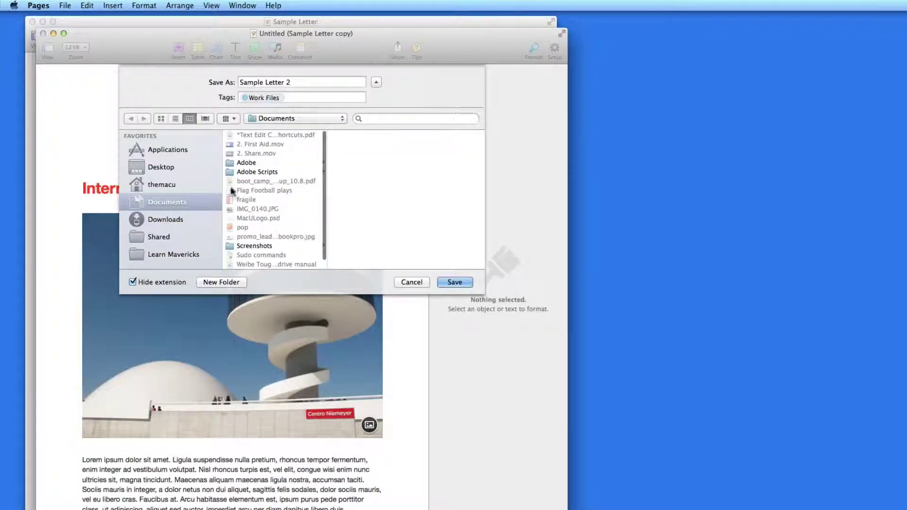
{"action": "scroll", "coordinate": [250, 209], "scroll_direction": "down", "scroll_amount": 1}
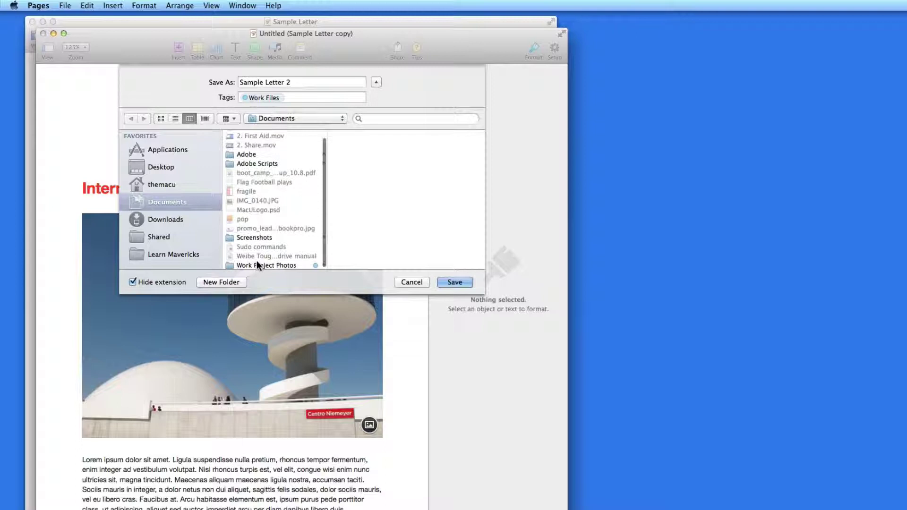
{"action": "left_click", "coordinate": [260, 264]}
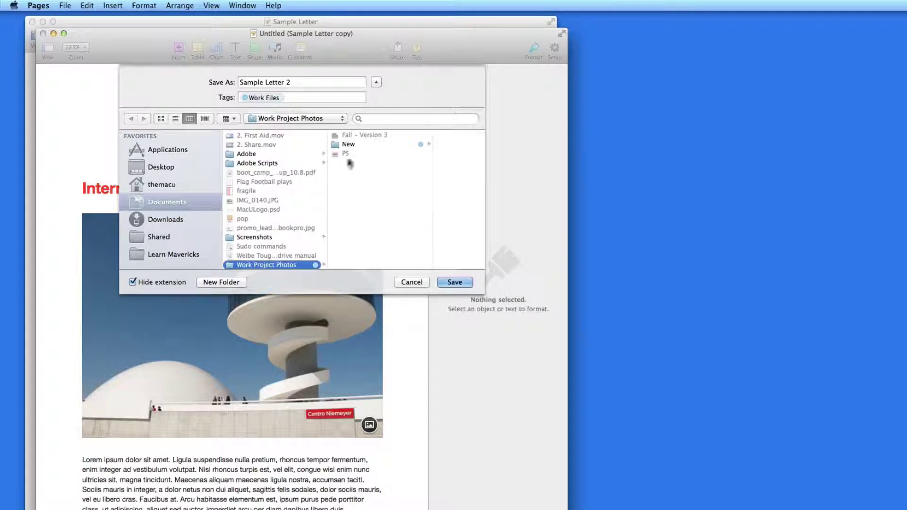
{"action": "left_click", "coordinate": [353, 143]}
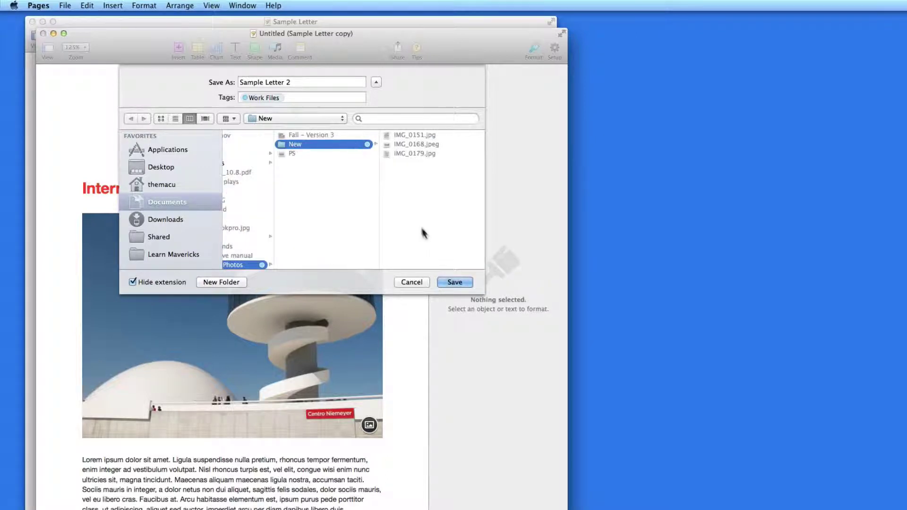
{"action": "left_click", "coordinate": [449, 282]}
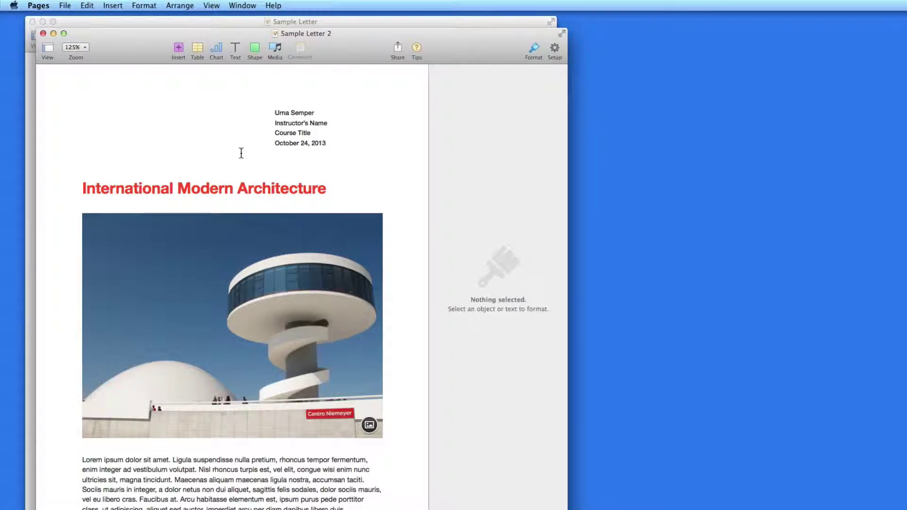
Step: Close the Sample Letter 2 and Sample Letter document windows
{"action": "mouse_move", "coordinate": [128, 93]}
{"action": "key", "text": "super+w"}
{"action": "key", "text": "super+w"}
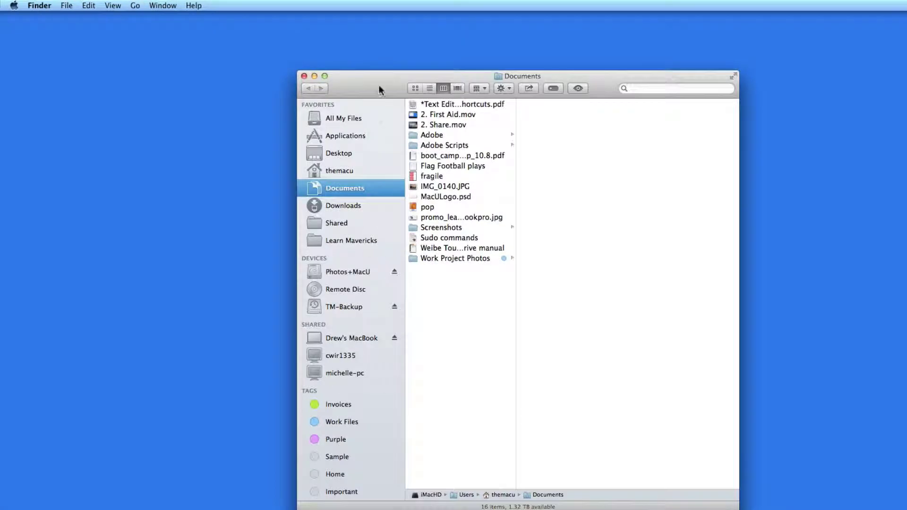
Step: Browse in Finder to Work Project Photos › New and preview Sample Letter 2
{"action": "left_click_drag", "start_coordinate": [379, 85], "coordinate": [125, 32]}
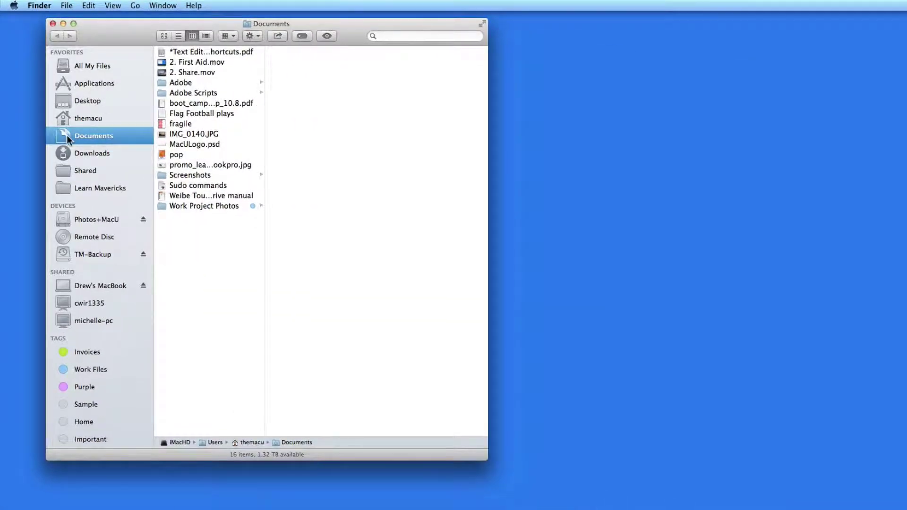
{"action": "left_click", "coordinate": [186, 206]}
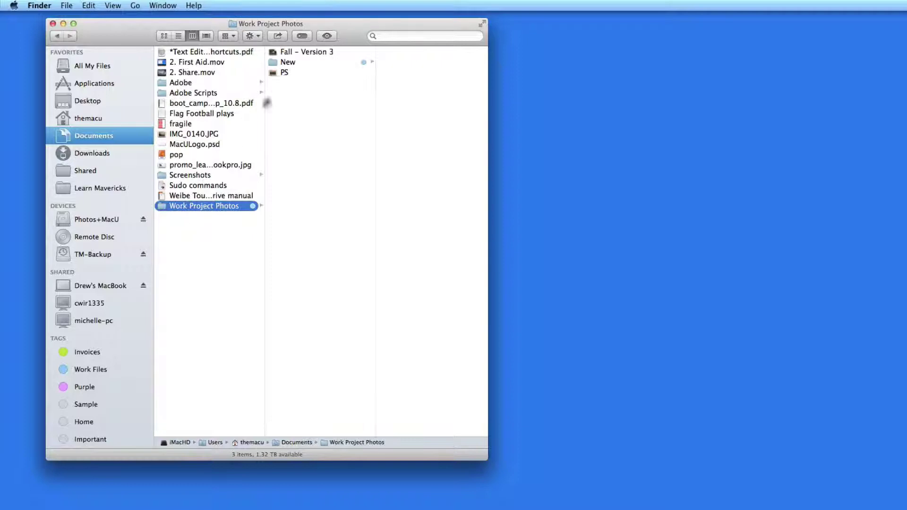
{"action": "left_click", "coordinate": [293, 64]}
{"action": "left_click", "coordinate": [400, 80]}
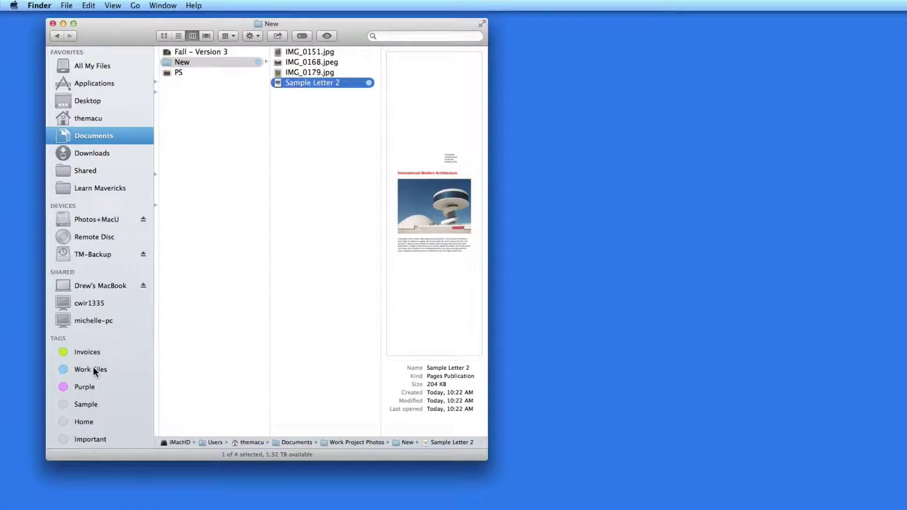
Step: Show the Work Files tagged items and preview both Sample Letter files
{"action": "left_click", "coordinate": [94, 369]}
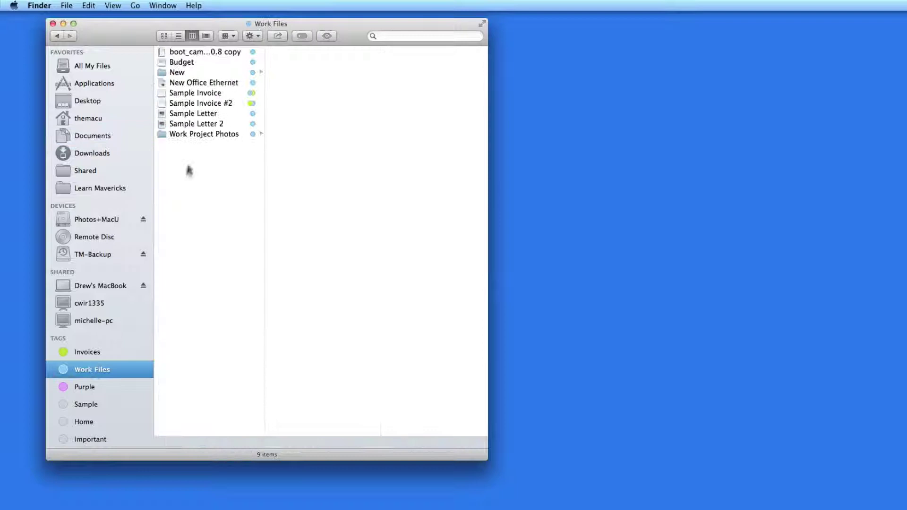
{"action": "left_click", "coordinate": [192, 113]}
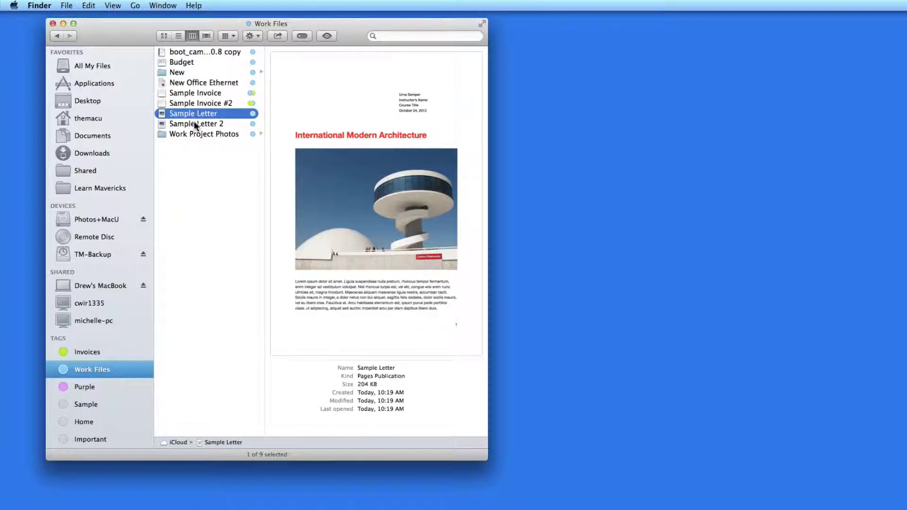
{"action": "left_click", "coordinate": [195, 124]}
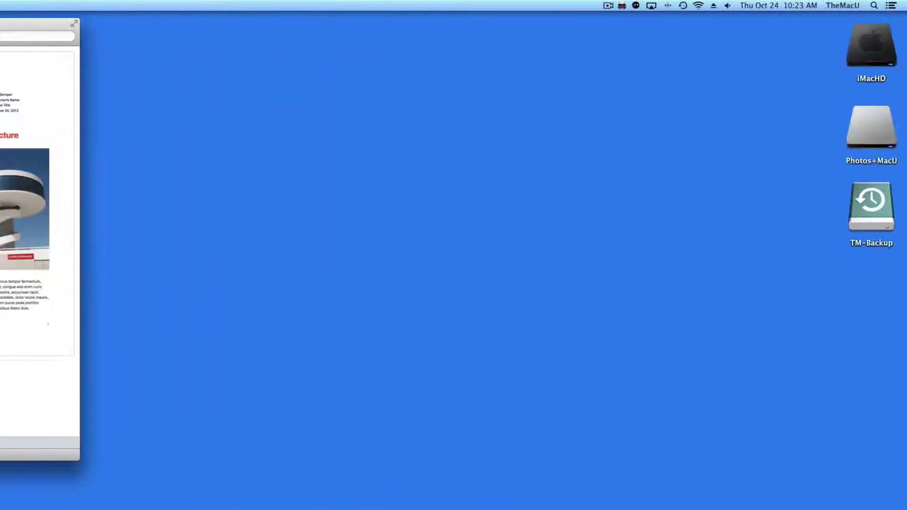
Step: Search Spotlight for 'Sample' to list both letters
{"action": "key", "text": "super+space"}
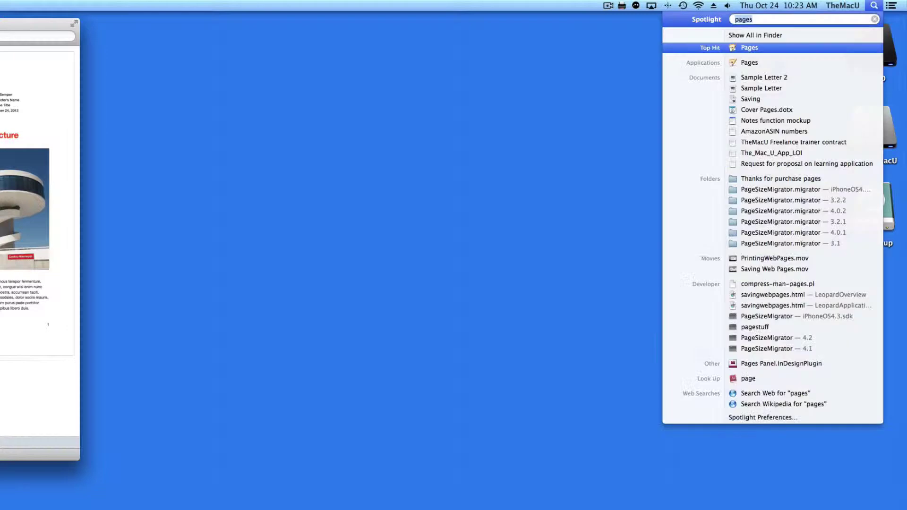
{"action": "type", "text": "Sample"}
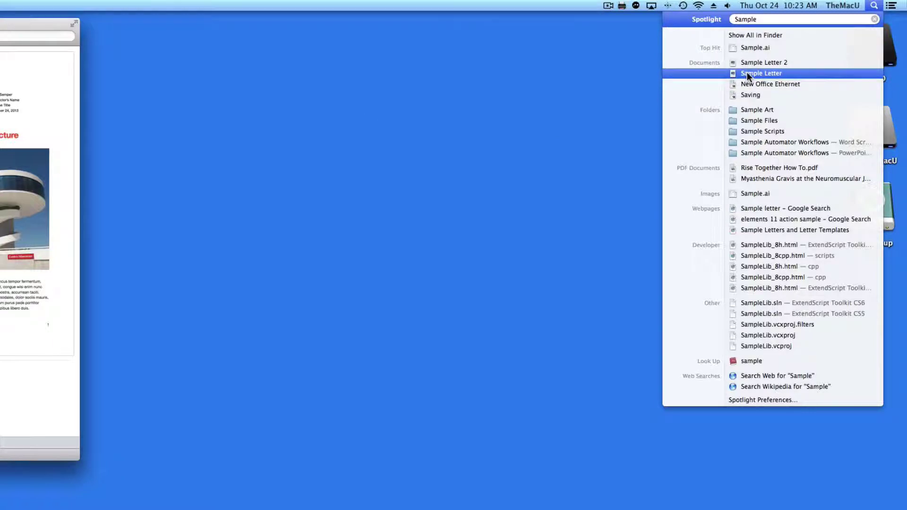
{"action": "mouse_move", "coordinate": [747, 71]}
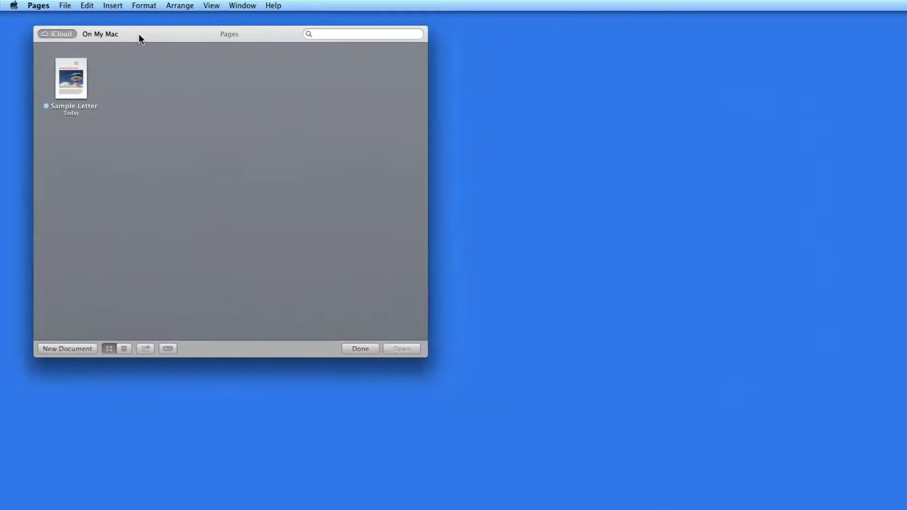
Step: Duplicate the Sample Letter document in iCloud
{"action": "left_click", "coordinate": [71, 95]}
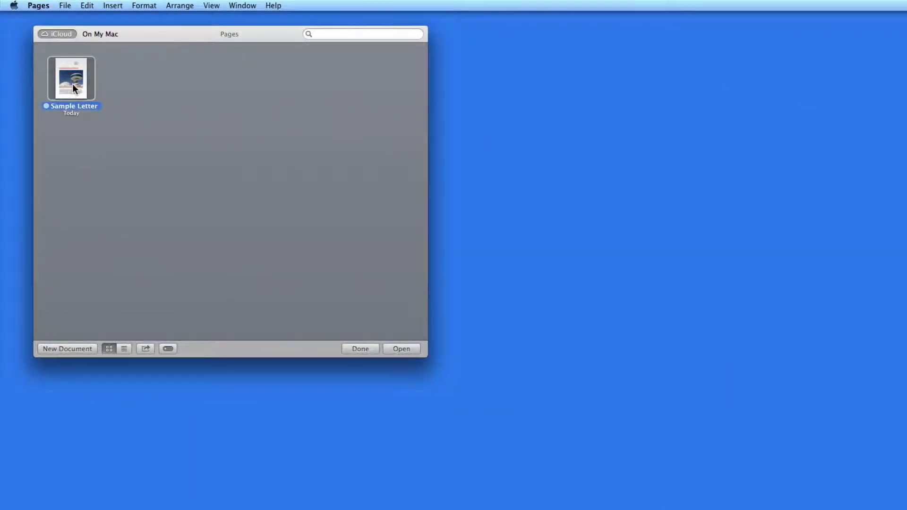
{"action": "right_click", "coordinate": [72, 84]}
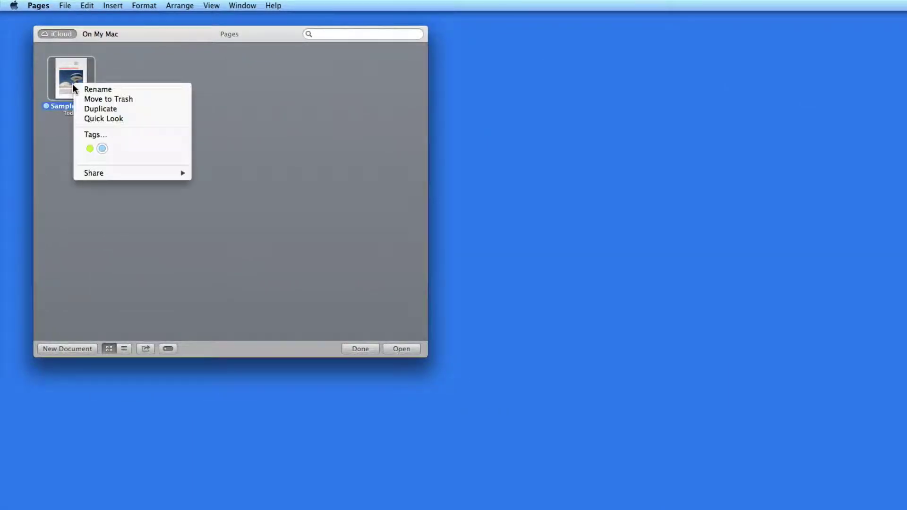
{"action": "left_click", "coordinate": [75, 108]}
Step: Rename the duplicate from 'Sample Letter copy' to 'Sample Letter 3'
{"action": "left_click", "coordinate": [141, 106]}
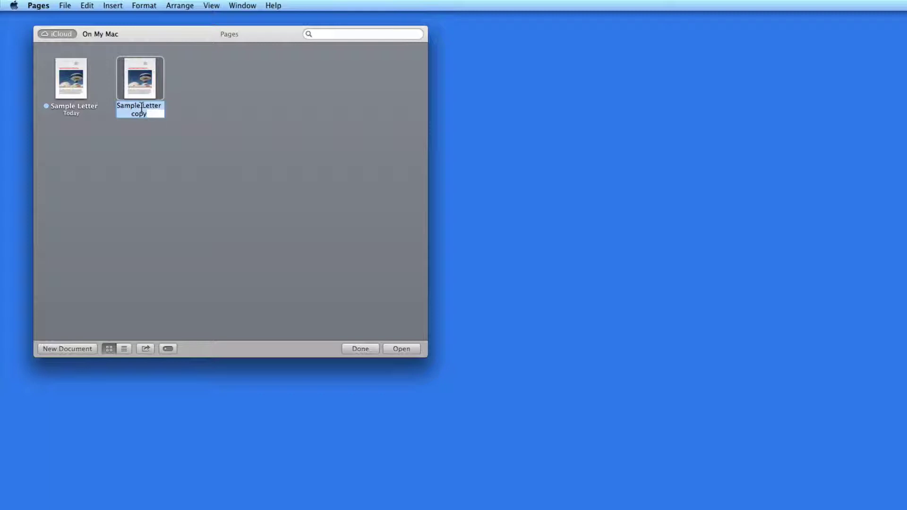
{"action": "left_click", "coordinate": [146, 112]}
{"action": "key", "text": "BackSpace"}
{"action": "key", "text": "BackSpace"}
{"action": "key", "text": "BackSpace"}
{"action": "key", "text": "BackSpace"}
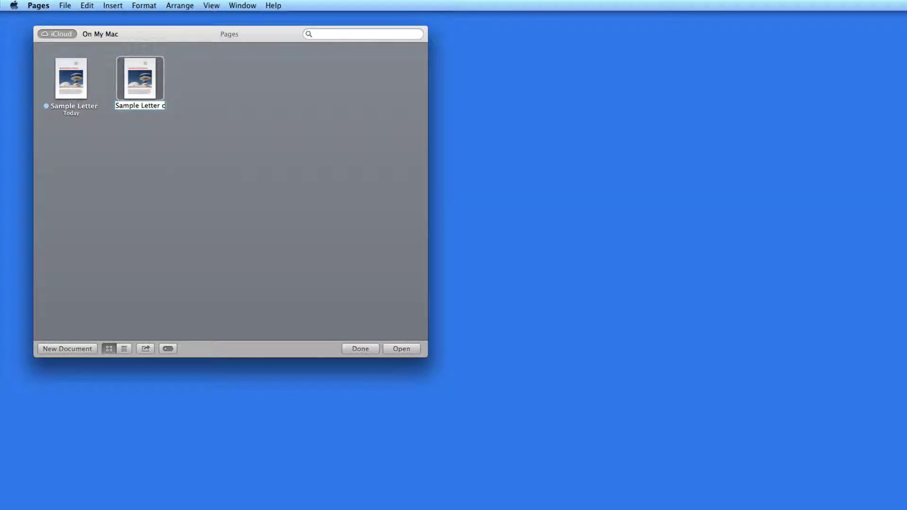
{"action": "type", "text": "3"}
{"action": "key", "text": "Return"}
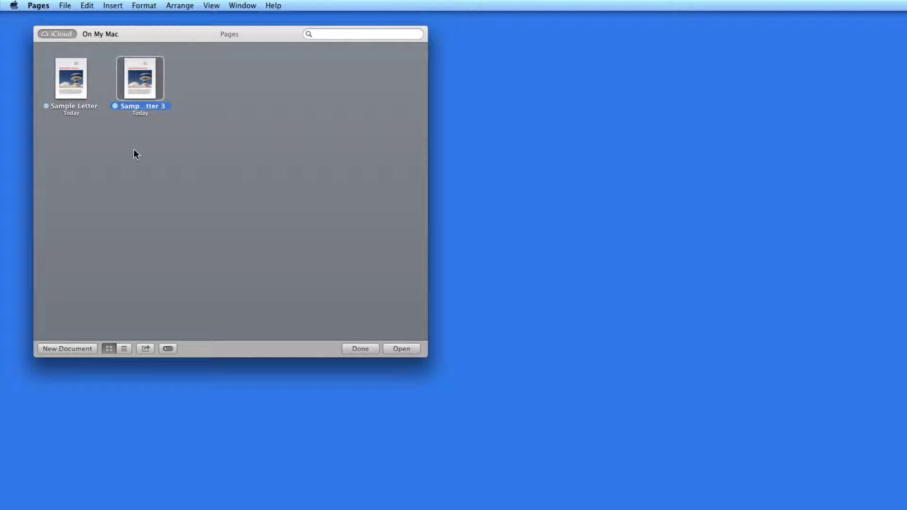
Step: Group Sample Letter 3 and Sample Letter into a new folder named 'Samples'
{"action": "left_click_drag", "start_coordinate": [138, 74], "coordinate": [76, 78]}
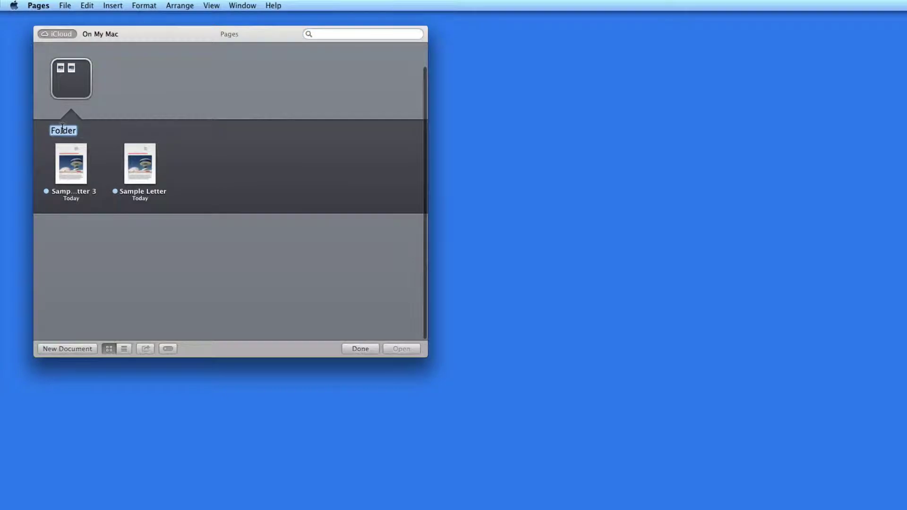
{"action": "type", "text": "Samples"}
{"action": "key", "text": "Return"}
Step: Give the Samples folder a blue tag and expand it to show both letters
{"action": "left_click", "coordinate": [109, 107]}
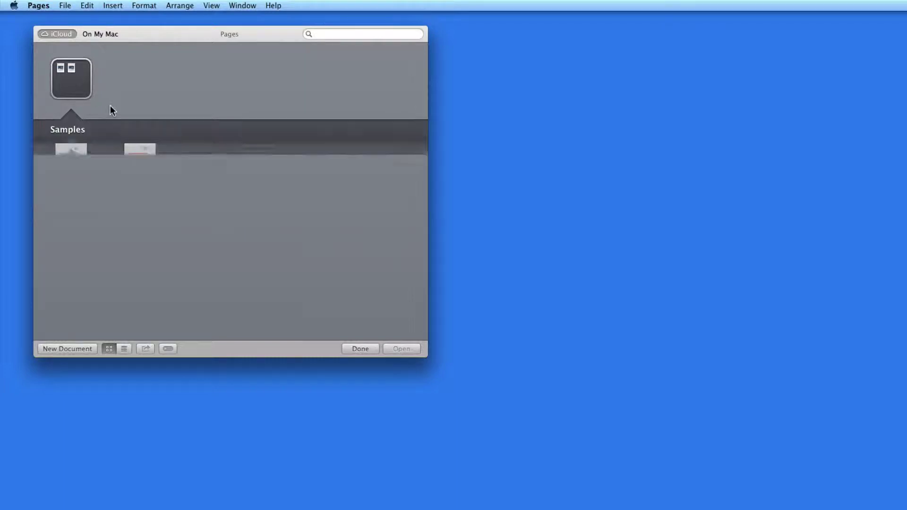
{"action": "right_click", "coordinate": [78, 84]}
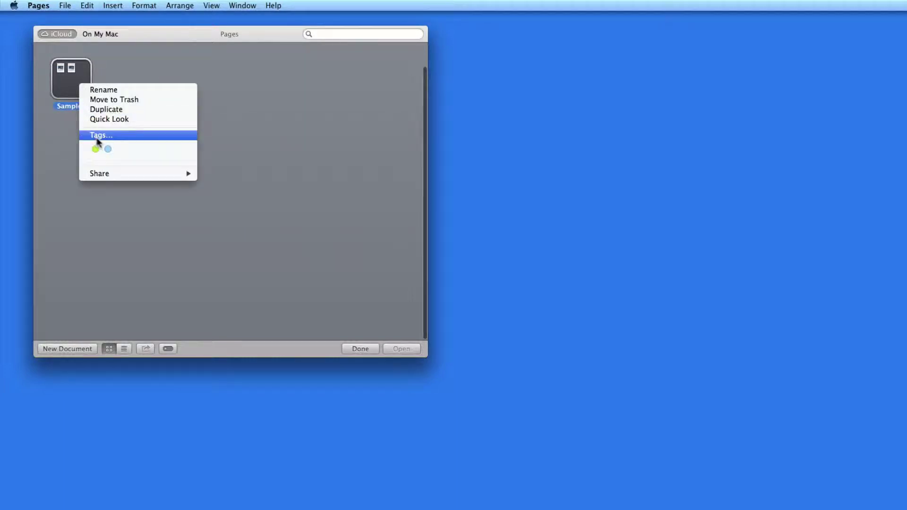
{"action": "left_click", "coordinate": [108, 149]}
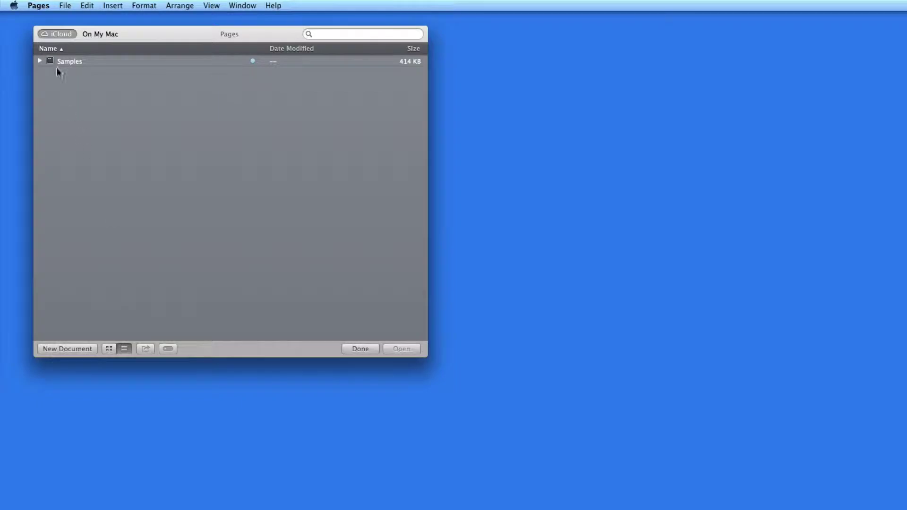
{"action": "left_click", "coordinate": [40, 61]}
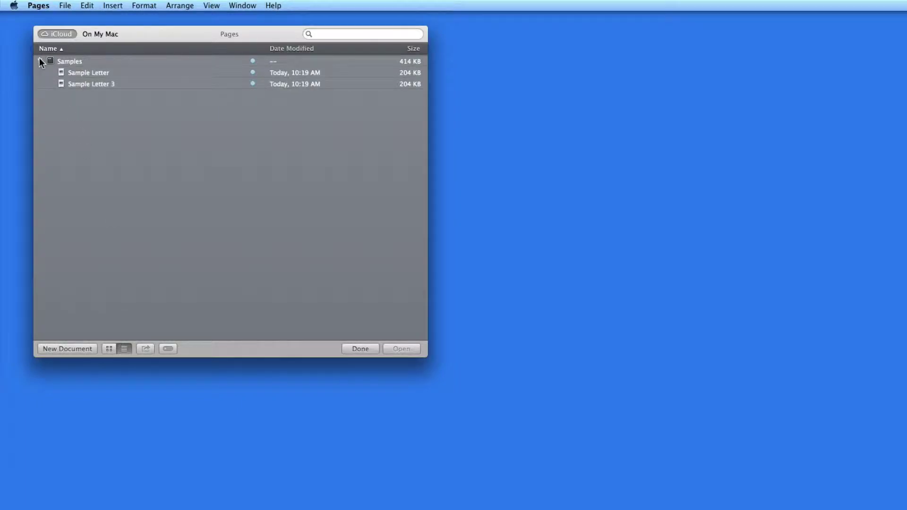
Step: Create a new document from the Research Paper template
{"action": "left_click", "coordinate": [63, 350]}
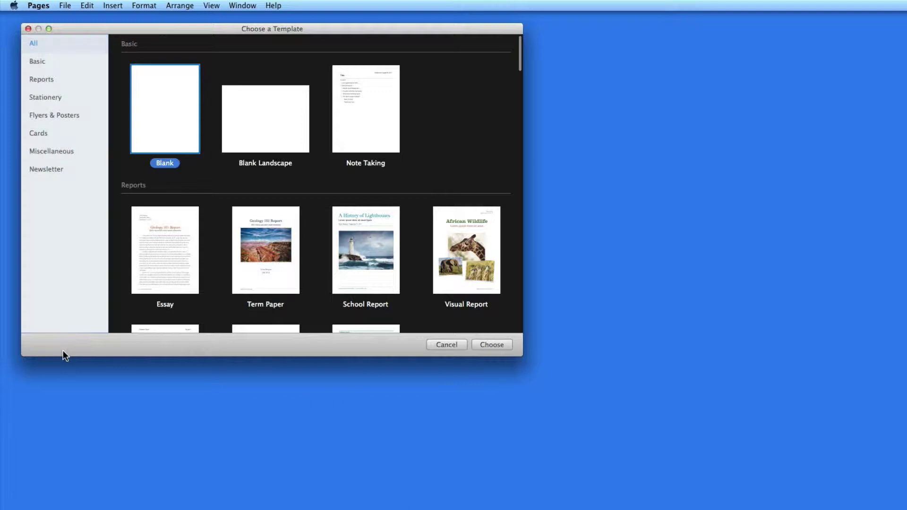
{"action": "scroll", "coordinate": [165, 261], "scroll_direction": "down", "scroll_amount": 3}
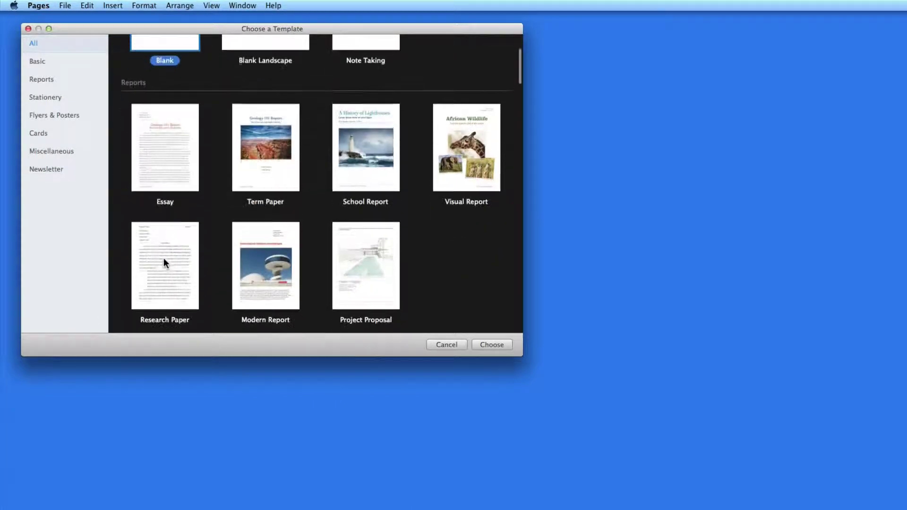
{"action": "double_click", "coordinate": [163, 258]}
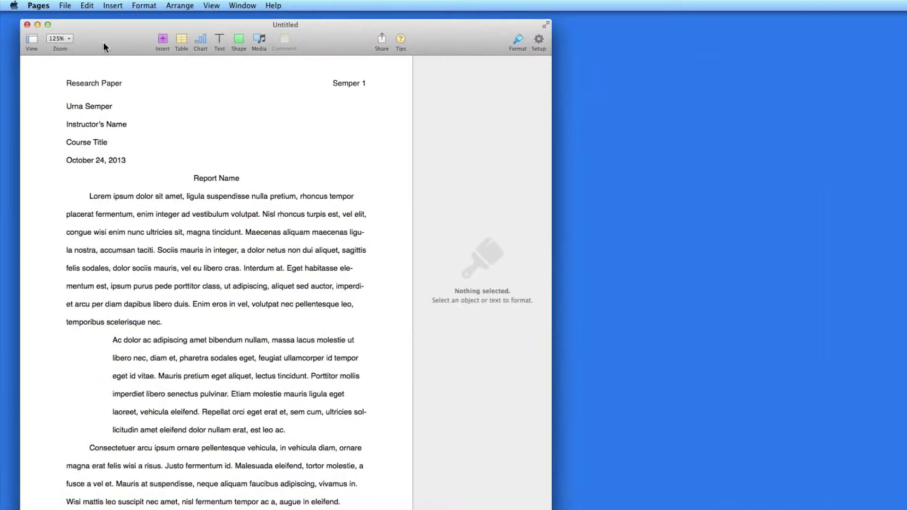
Step: Name the new document 'Sample 4' and add the Work Files tag
{"action": "left_click", "coordinate": [300, 26]}
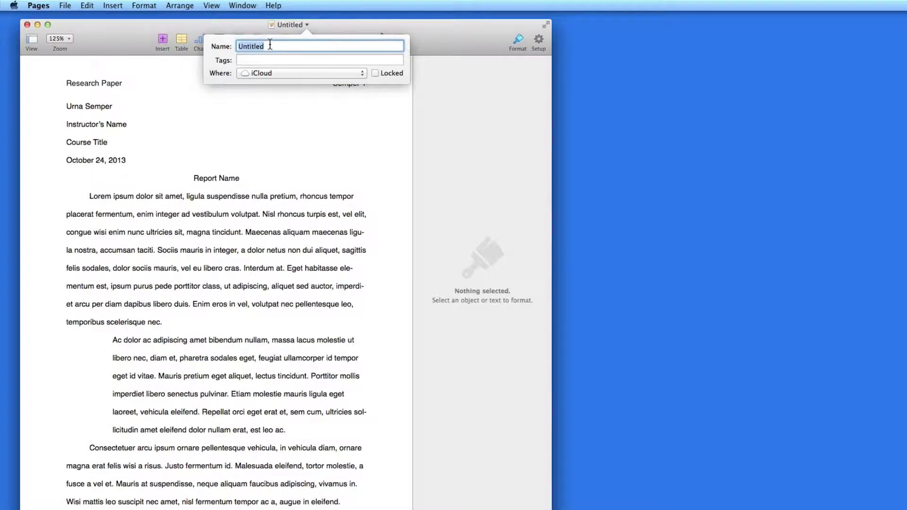
{"action": "type", "text": "Sample 4"}
{"action": "left_click", "coordinate": [269, 58]}
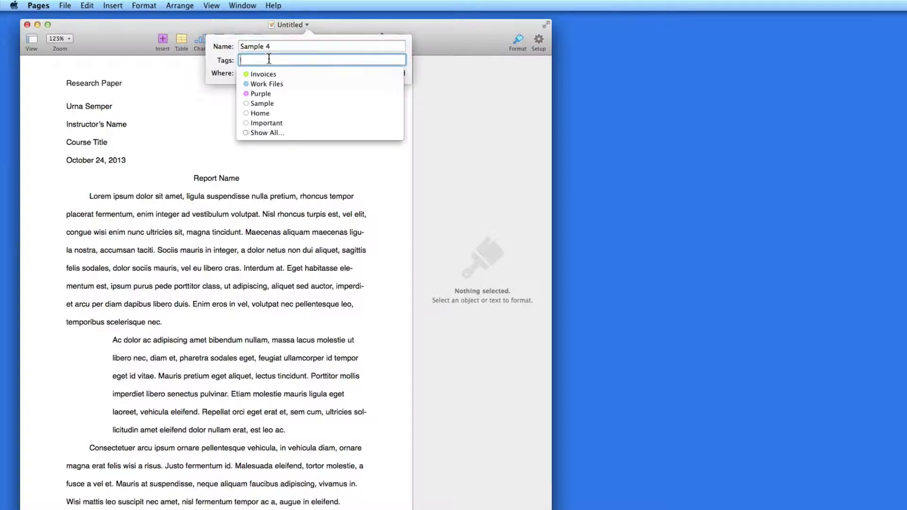
{"action": "type", "text": "work"}
{"action": "left_click", "coordinate": [285, 103]}
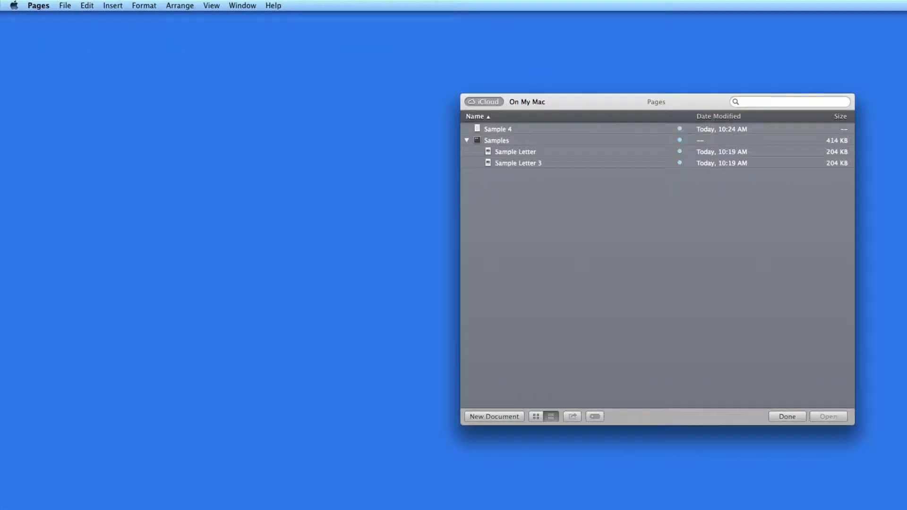
Step: Move the document manager to the upper left and select Sample 4 and both letters
{"action": "left_click_drag", "start_coordinate": [551, 104], "coordinate": [128, 37]}
{"action": "left_click", "coordinate": [93, 62]}
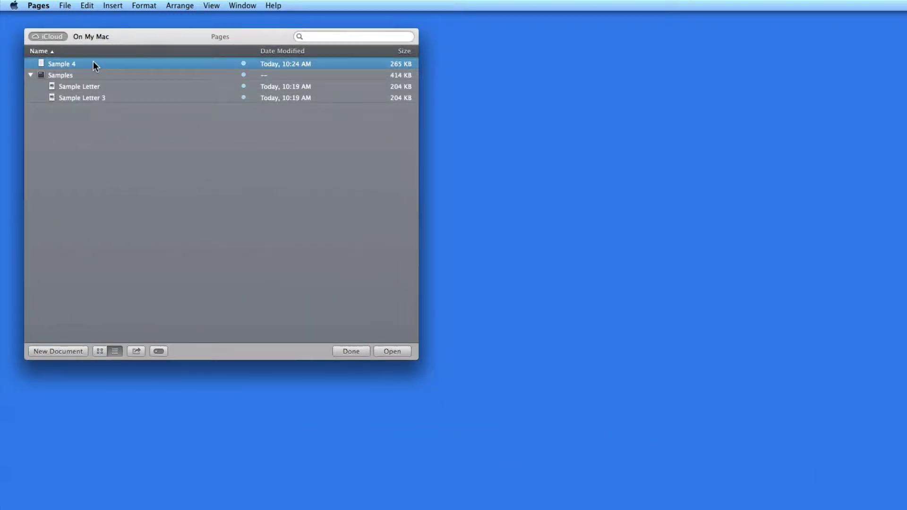
{"action": "left_click", "coordinate": [114, 86]}
{"action": "left_click", "coordinate": [116, 97]}
Step: Show the iCloud documents as icons, preview Samples, and open Sample 4
{"action": "left_click", "coordinate": [98, 348]}
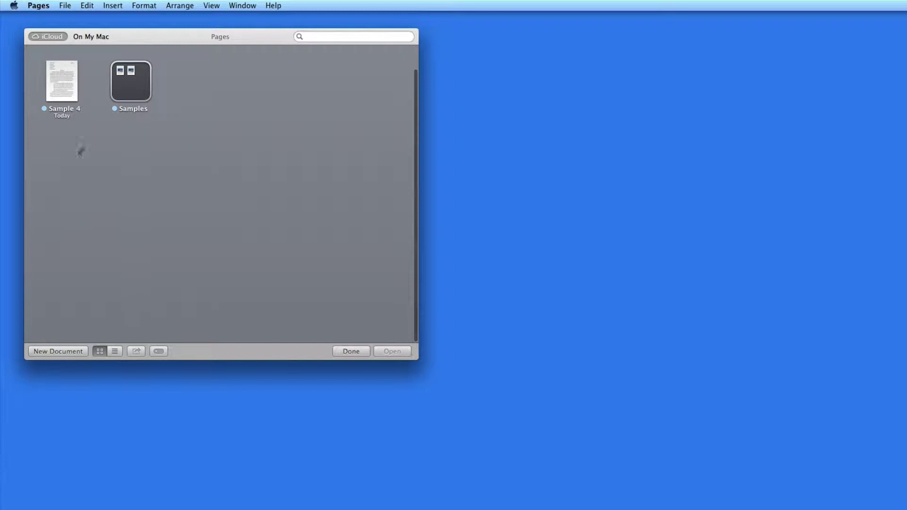
{"action": "left_click", "coordinate": [140, 79]}
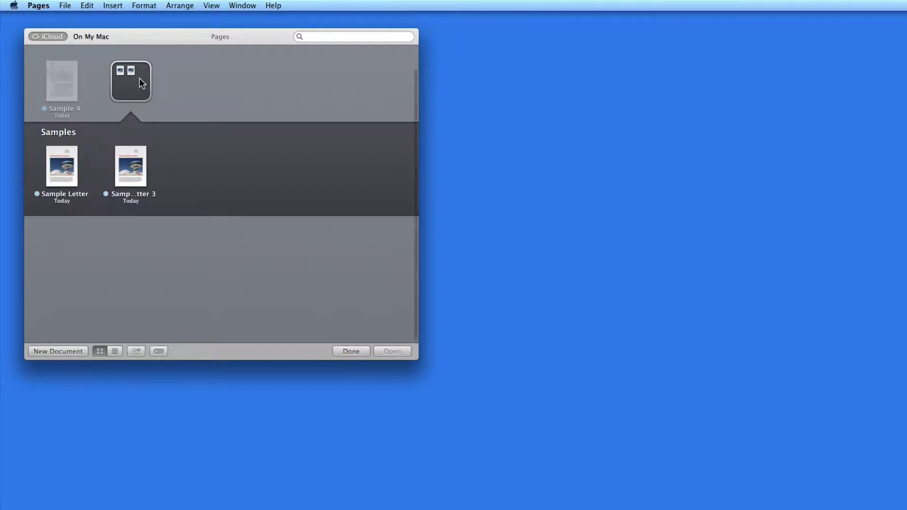
{"action": "left_click", "coordinate": [72, 79]}
{"action": "double_click", "coordinate": [72, 79]}
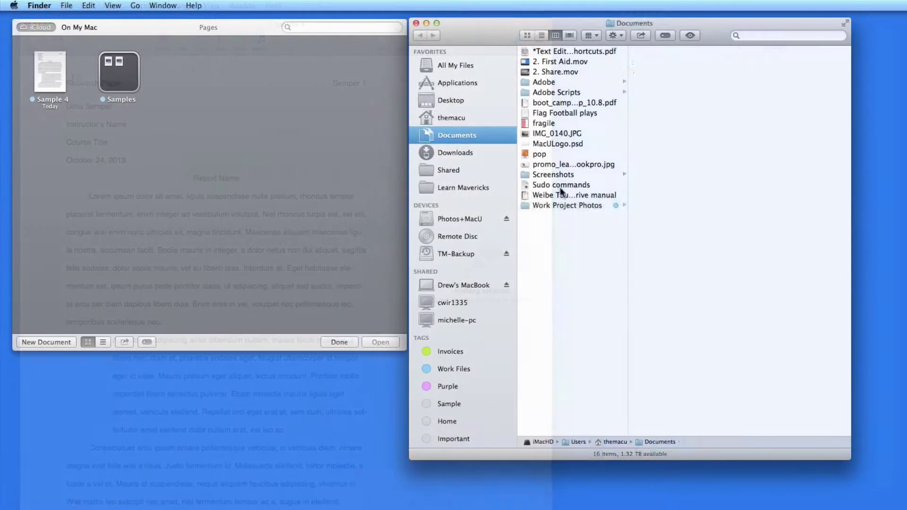
Step: Move Sample Letter 2 from Finder's Work Project Photos > New folder into Pages' iCloud
{"action": "left_click", "coordinate": [557, 206]}
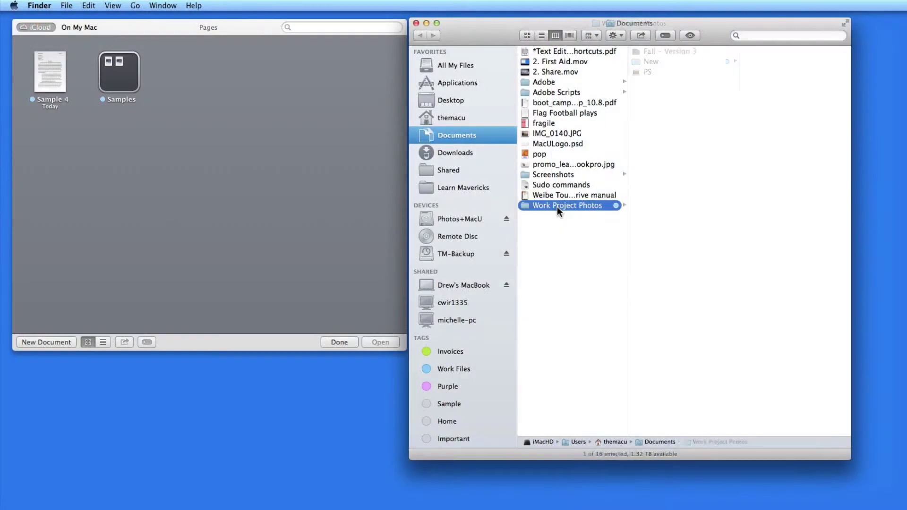
{"action": "left_click", "coordinate": [654, 62]}
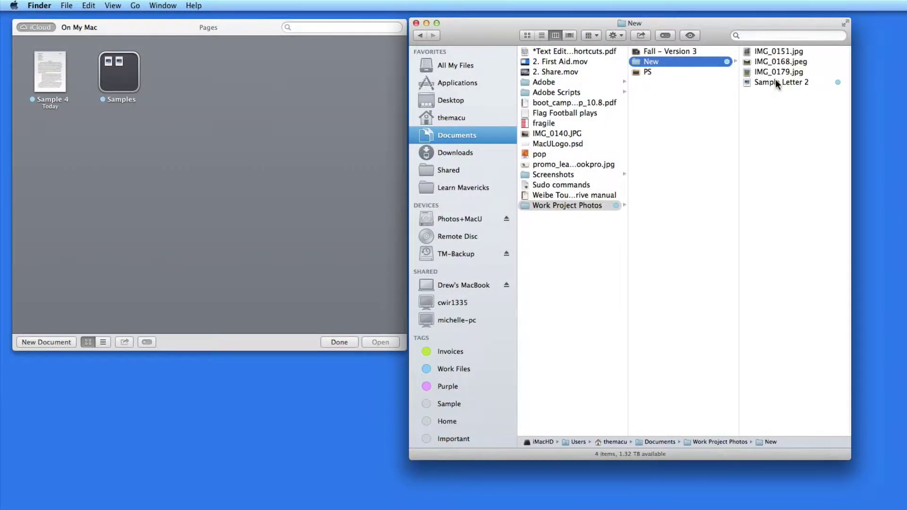
{"action": "left_click_drag", "start_coordinate": [777, 84], "coordinate": [157, 130]}
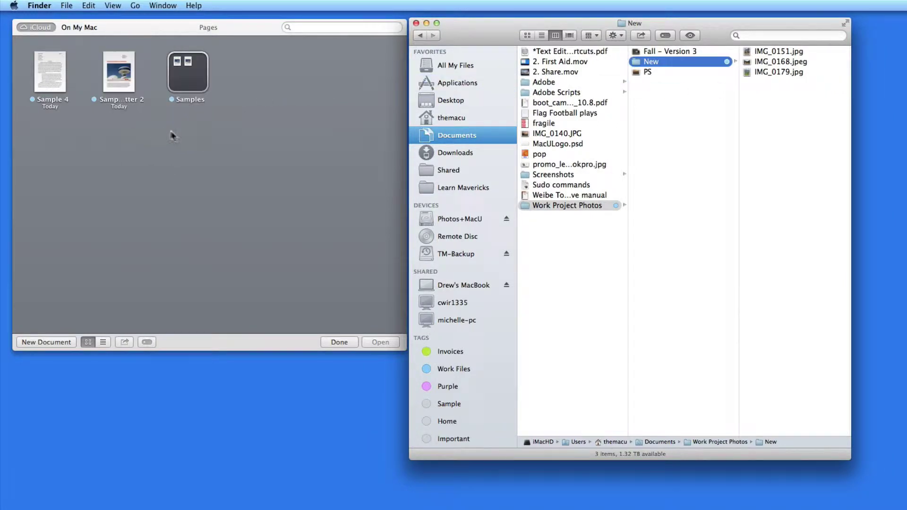
{"action": "left_click", "coordinate": [176, 138]}
Step: Put Sample Letter 2 into the Samples folder, try dragging IMG_0179.jpg over, then select Sample 4
{"action": "left_click_drag", "start_coordinate": [121, 61], "coordinate": [185, 72]}
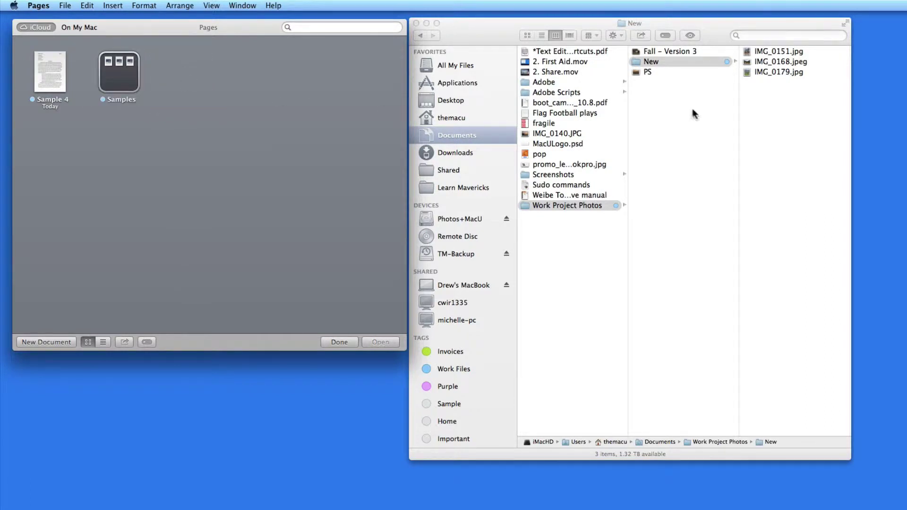
{"action": "left_click_drag", "start_coordinate": [777, 72], "coordinate": [202, 108]}
{"action": "left_click", "coordinate": [48, 70]}
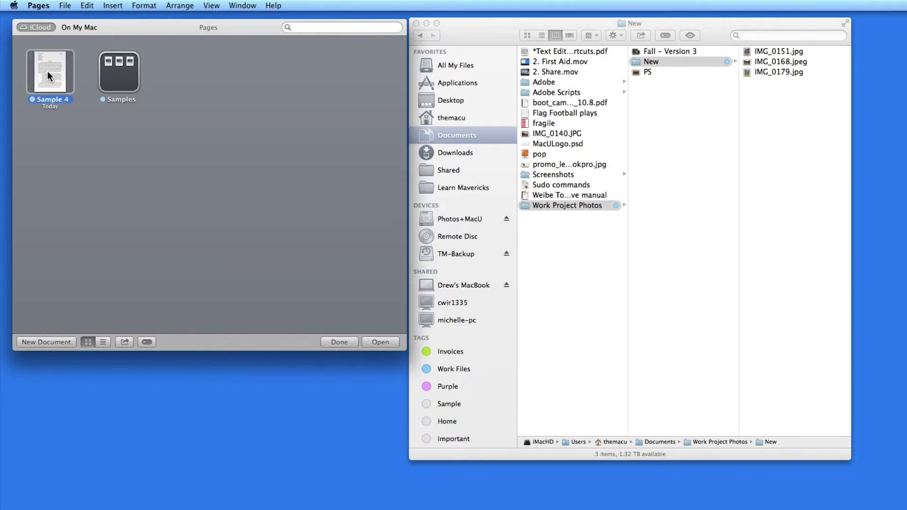